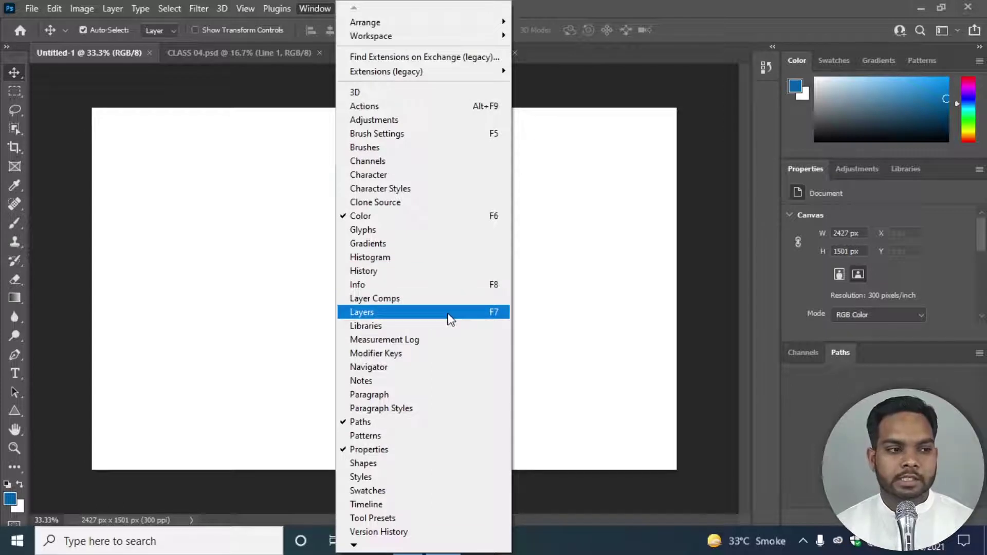
# Show the Layers panel for the blank document.
pyautogui.click(449, 319)
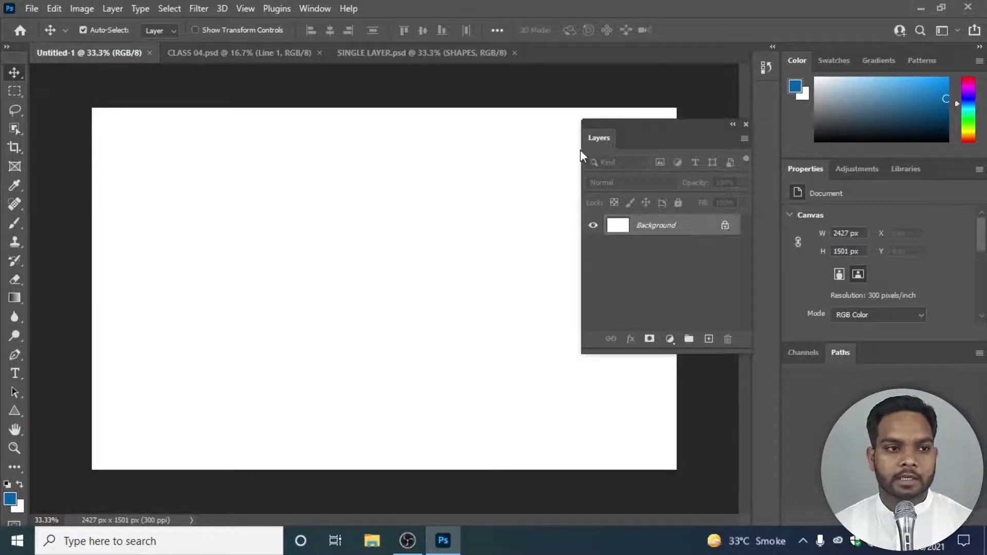
# Try converting the locked Background to a normal layer by moving it and by unlocking it, undoing each conversion.
pyautogui.moveTo(515, 201); pyautogui.dragTo(473, 208)
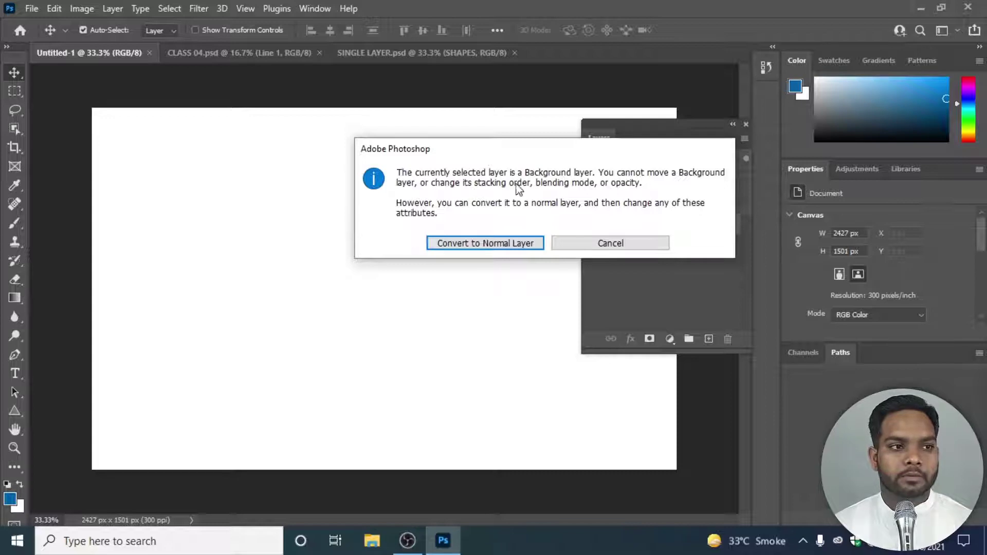
pyautogui.moveTo(480, 154); pyautogui.dragTo(425, 152)
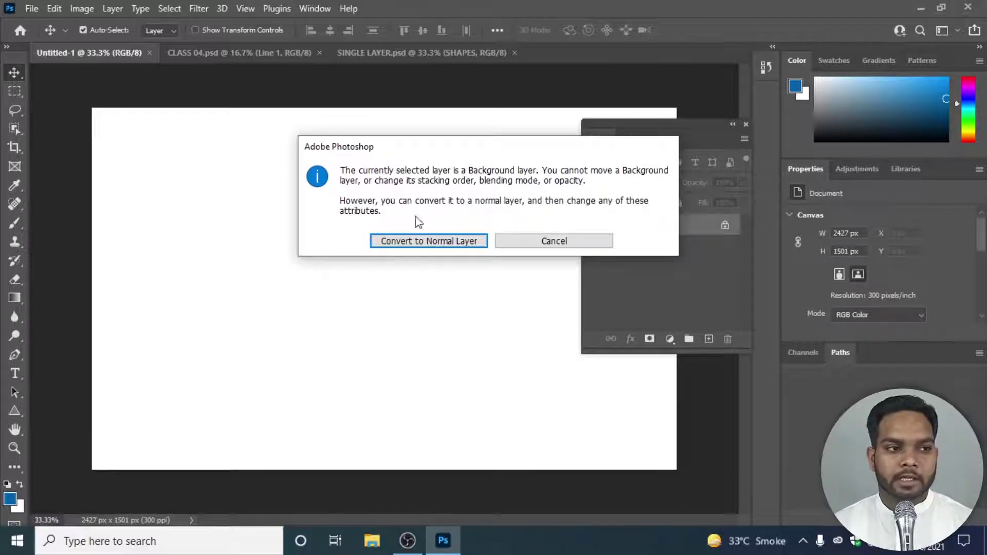
pyautogui.click(417, 244)
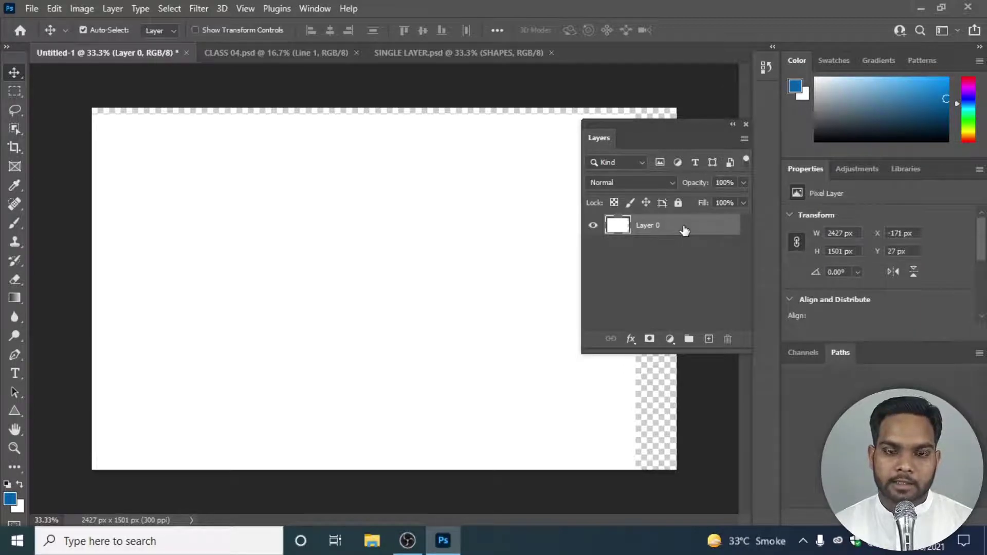
pyautogui.hotkey('ctrl', 'z')
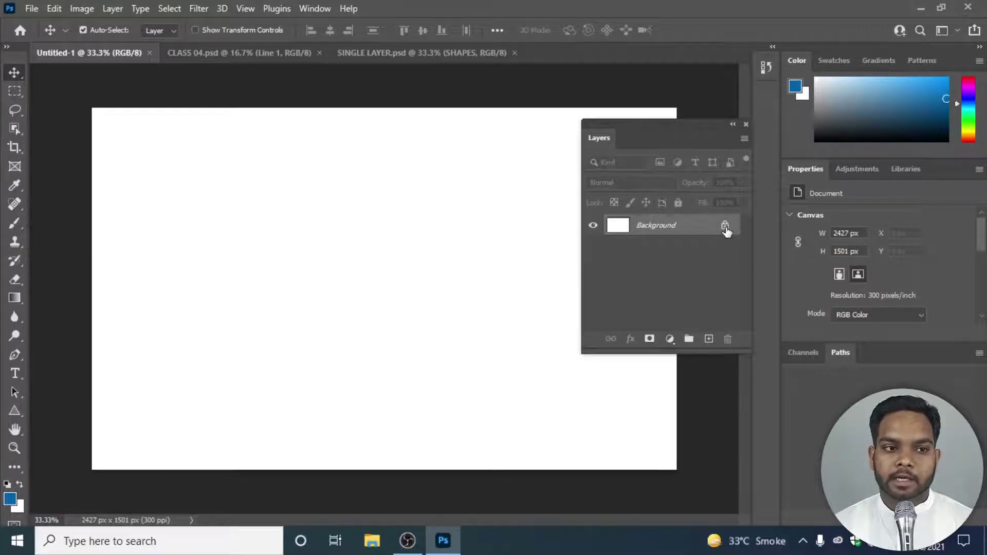
pyautogui.click(724, 228)
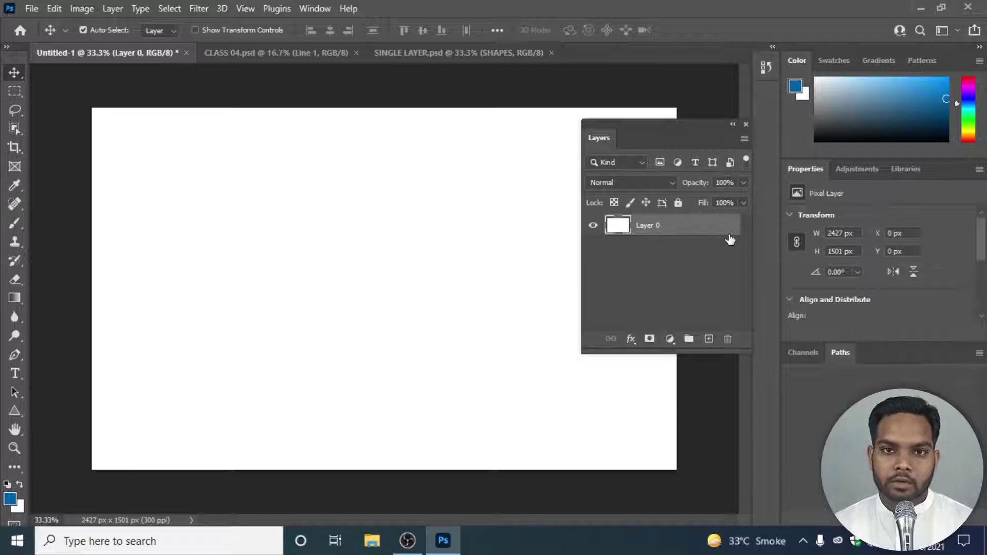
pyautogui.press('ctrl')
pyautogui.hotkey('ctrl', 'z')
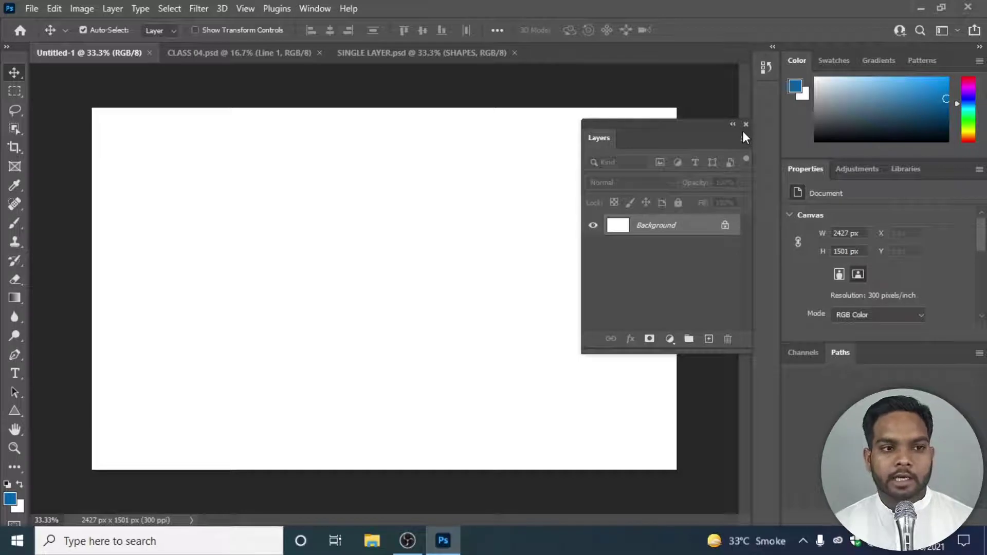
# Convert the locked Background to a normal layer with the default settings and rename it as Background.
pyautogui.doubleClick(665, 230)
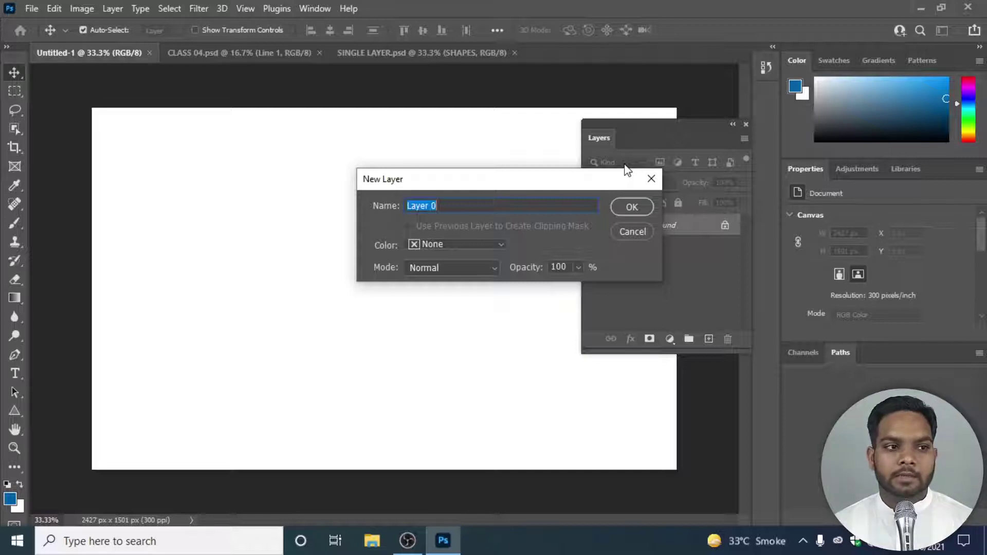
pyautogui.click(629, 207)
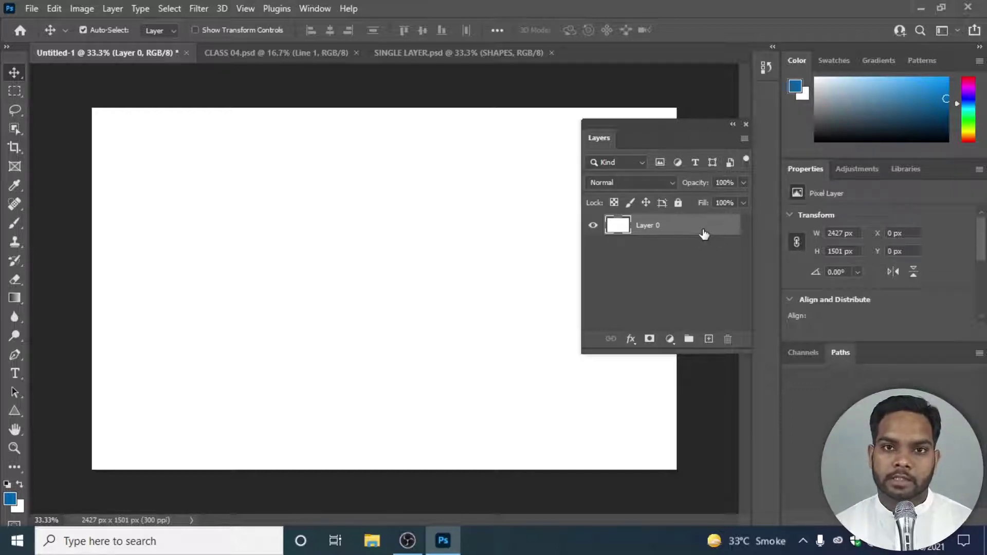
pyautogui.doubleClick(654, 229)
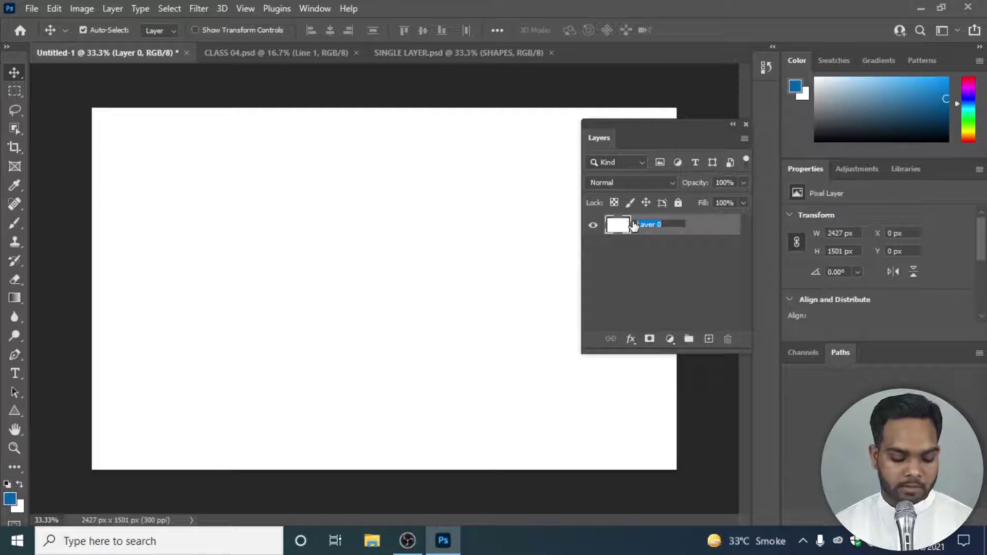
pyautogui.write('Background')
pyautogui.press('Return')
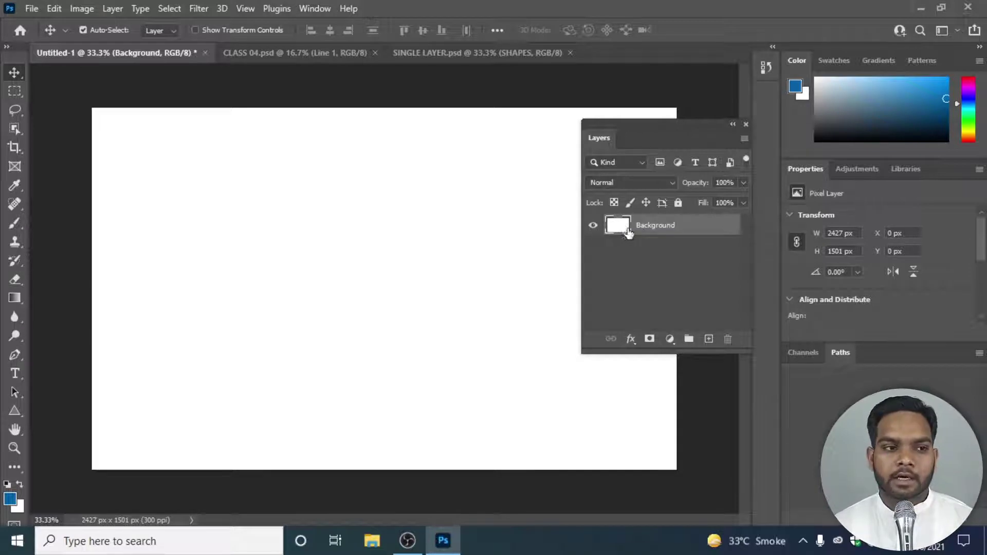
# Hide the Background layer and show it again.
pyautogui.click(593, 227)
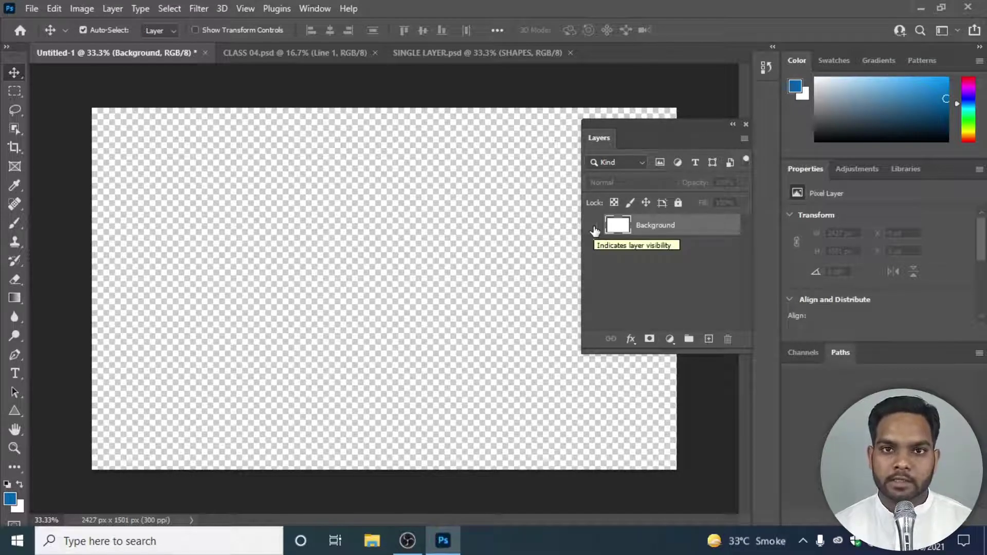
pyautogui.click(593, 227)
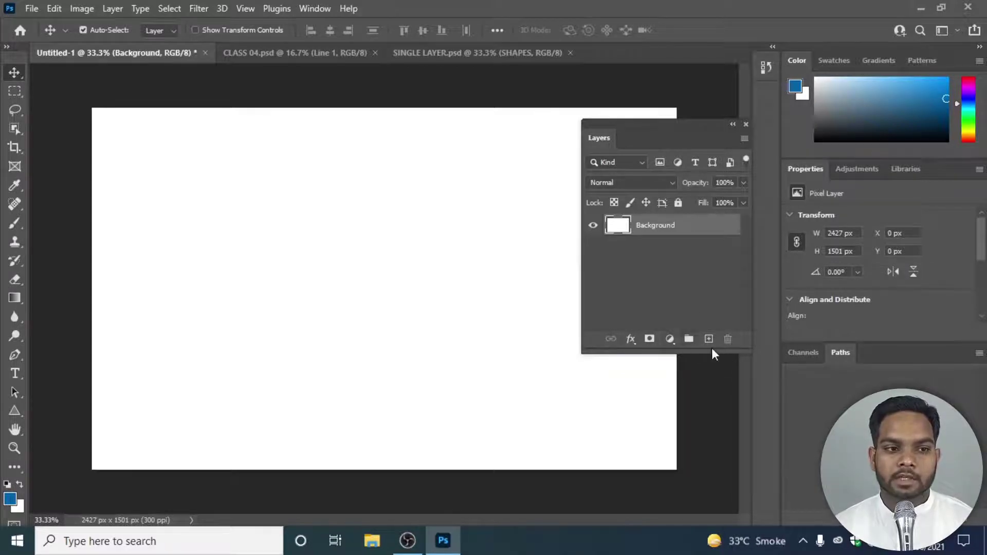
# Make the layer list taller and add eleven new empty layers above Background.
pyautogui.moveTo(722, 354); pyautogui.dragTo(720, 397)
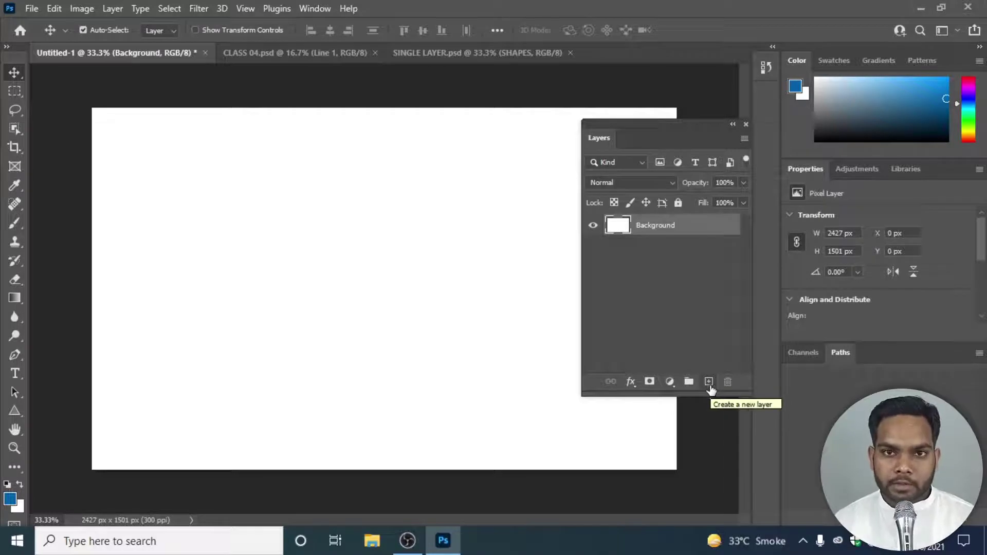
pyautogui.click(709, 385)
pyautogui.click(709, 386)
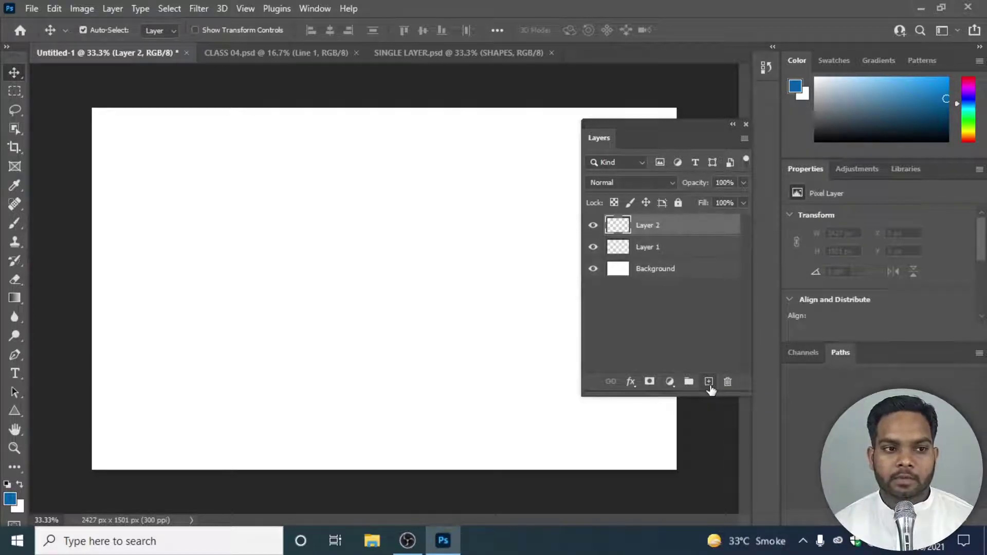
pyautogui.click(709, 386)
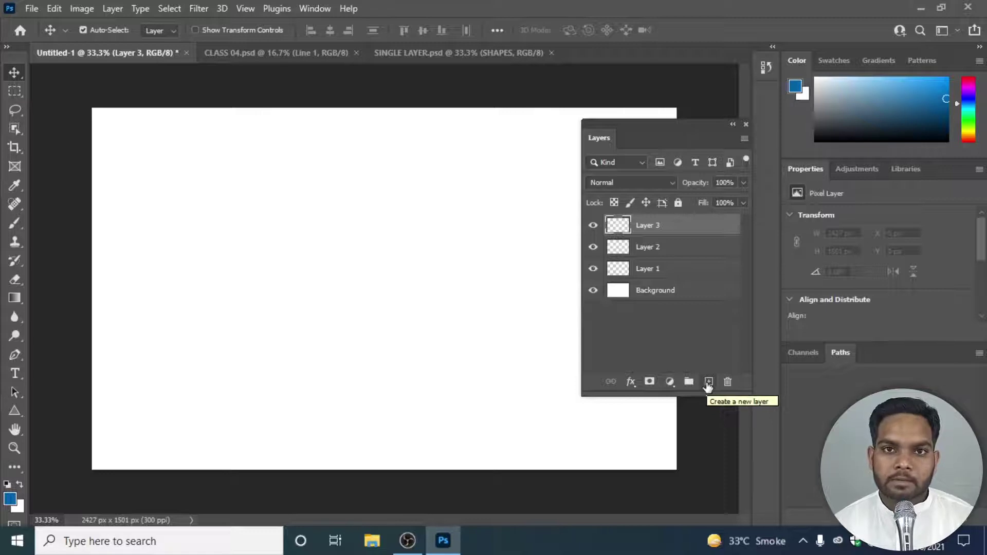
pyautogui.click(708, 382)
pyautogui.click(707, 381)
pyautogui.click(708, 381)
pyautogui.click(708, 382)
pyautogui.click(708, 382)
pyautogui.click(707, 381)
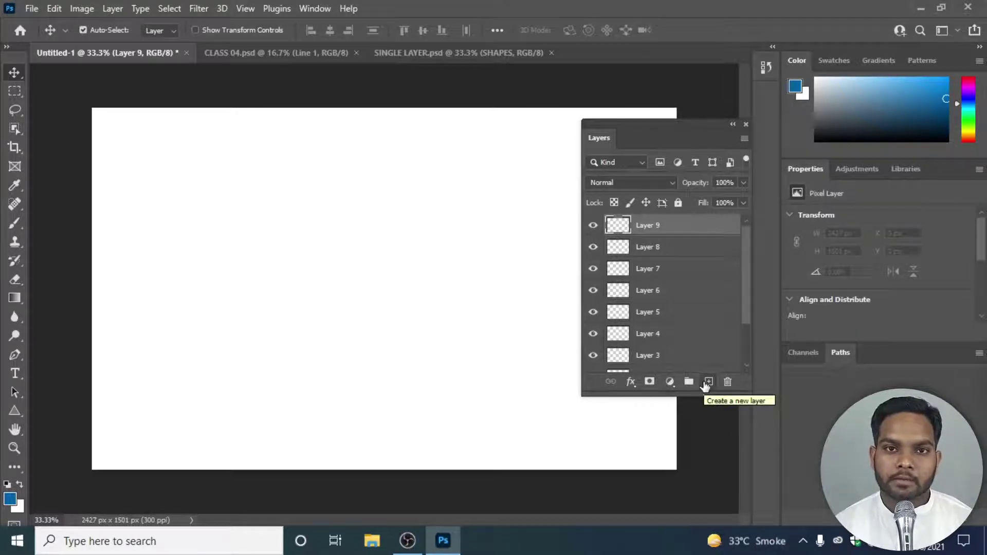
pyautogui.click(706, 382)
pyautogui.click(707, 383)
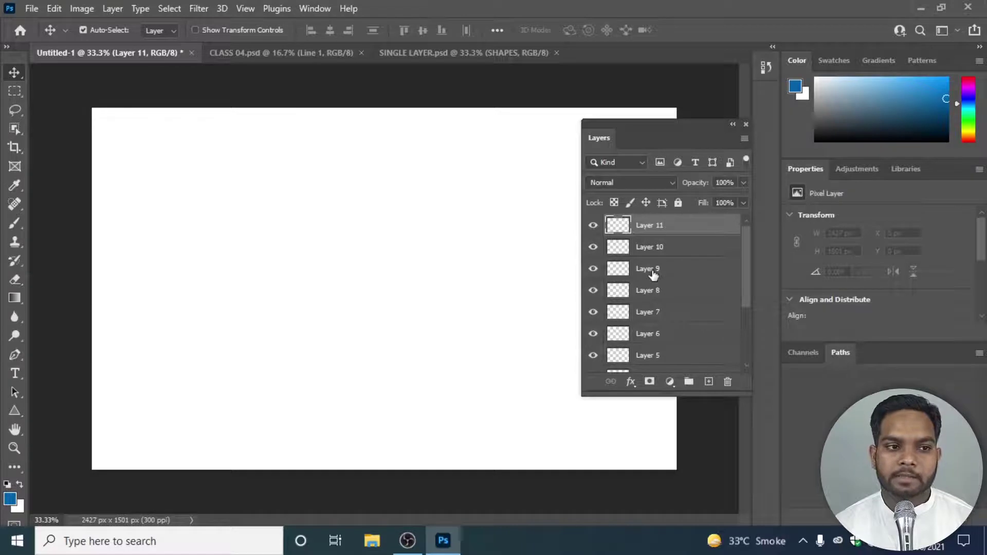
# Delete Layer 9, Layer 8 and Layer 10 from the document.
pyautogui.click(653, 274)
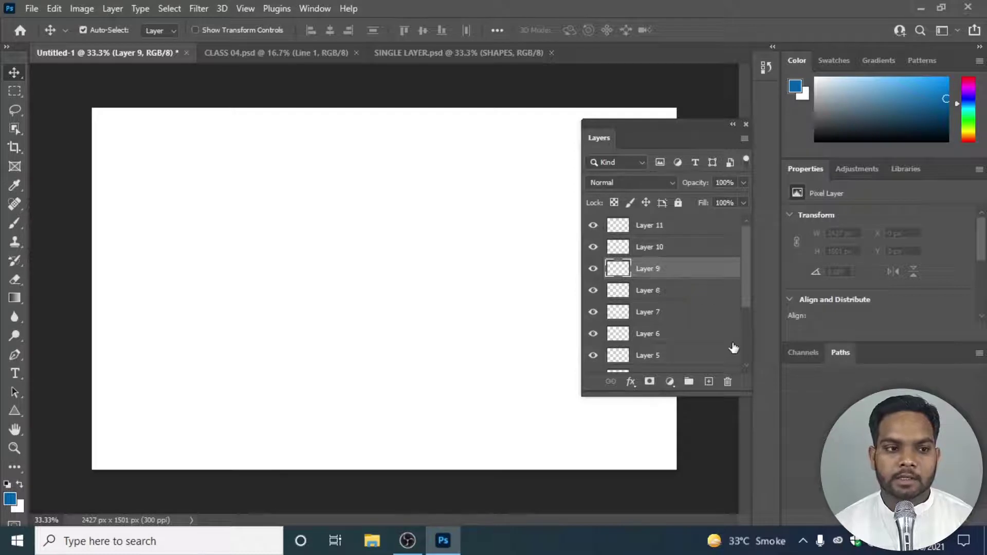
pyautogui.click(728, 381)
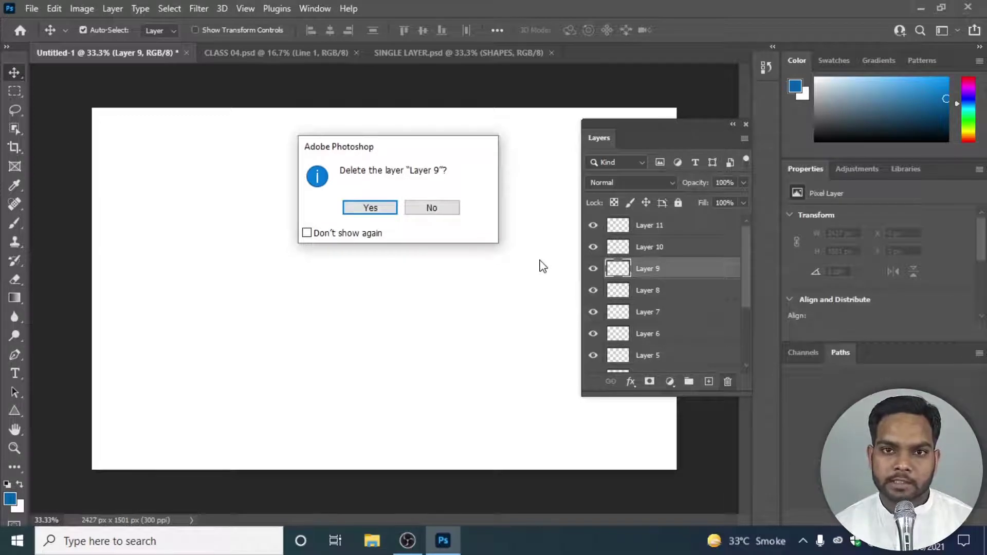
pyautogui.click(371, 209)
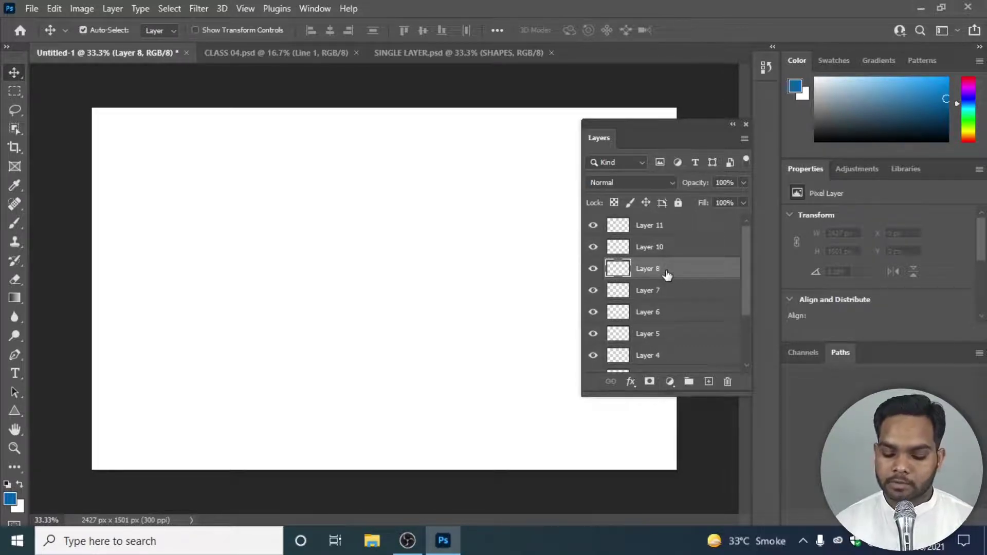
pyautogui.press('Delete')
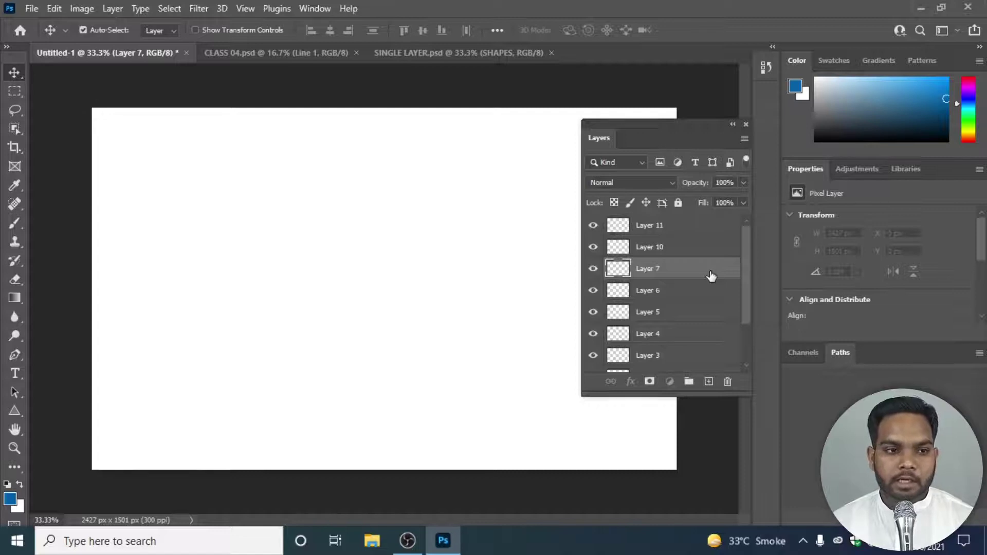
pyautogui.click(722, 252)
pyautogui.moveTo(724, 254); pyautogui.dragTo(728, 384)
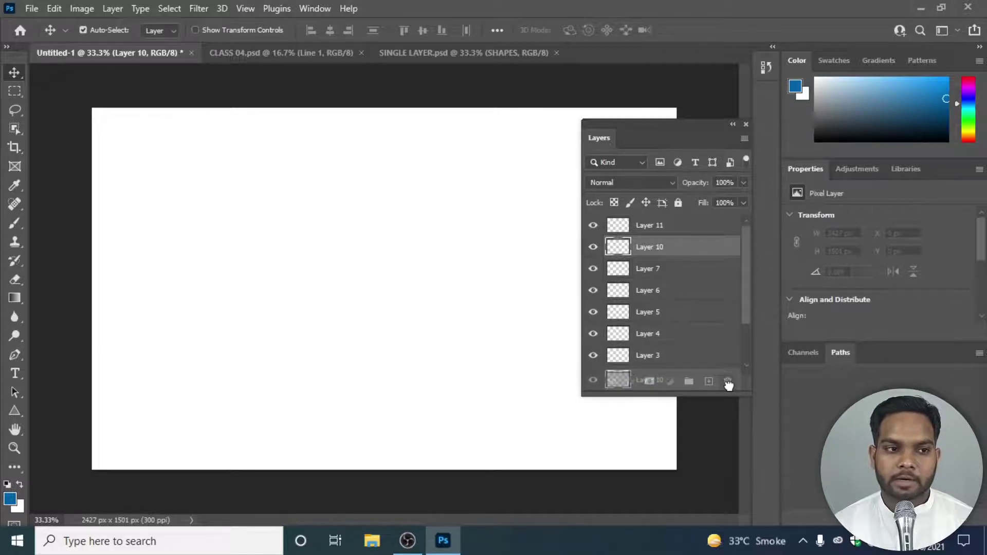
pyautogui.moveTo(728, 384); pyautogui.dragTo(728, 386)
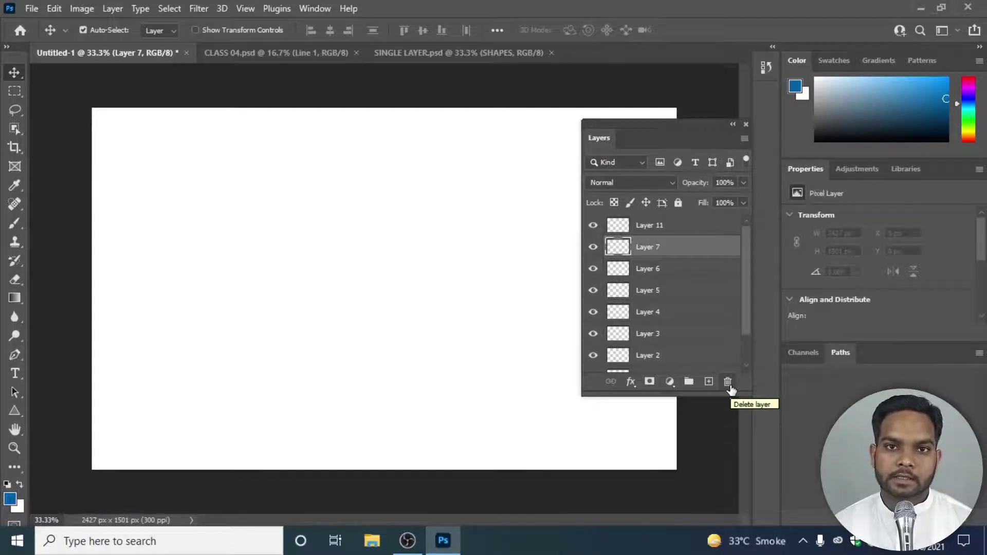
# Try deleting Layer 11 and Layers 7 through 4 together, and undo the deletion.
pyautogui.click(689, 229)
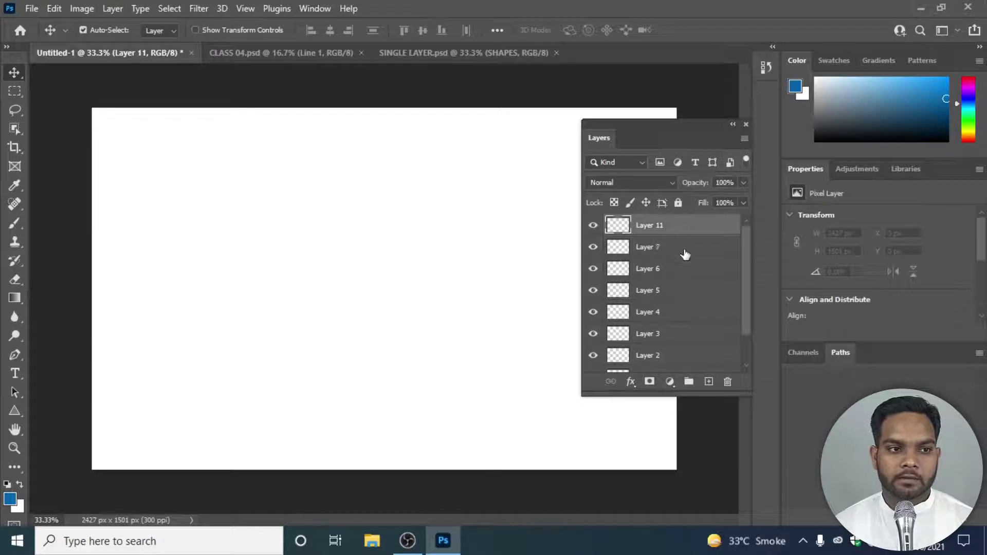
pyautogui.keyDown('shift'); pyautogui.click(667, 313); pyautogui.keyUp('shift')
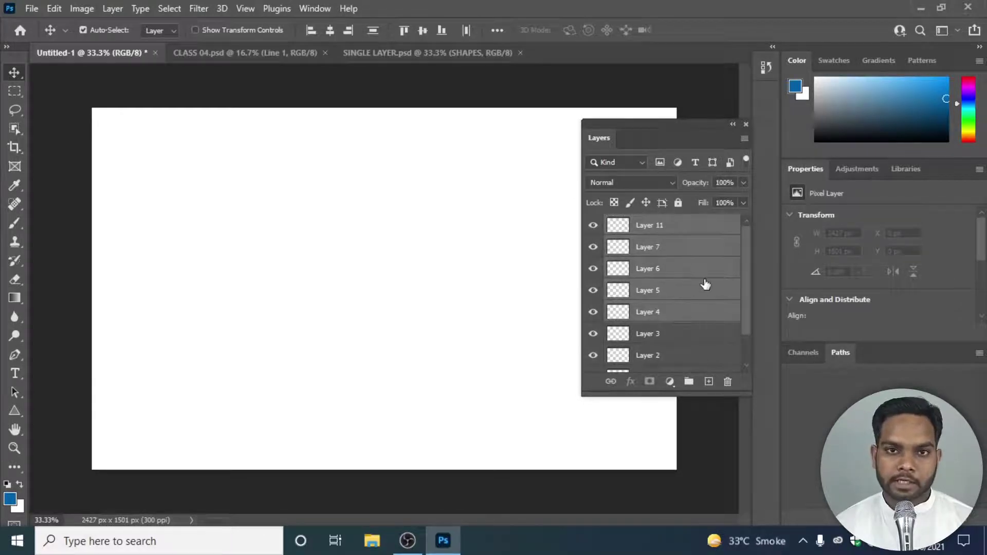
pyautogui.moveTo(701, 281); pyautogui.dragTo(727, 383)
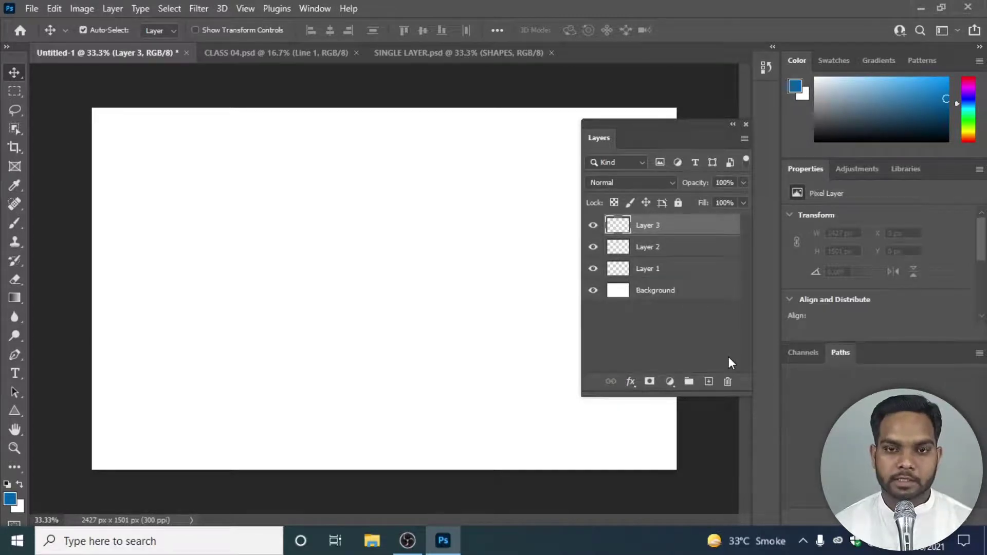
pyautogui.hotkey('ctrl', 'z')
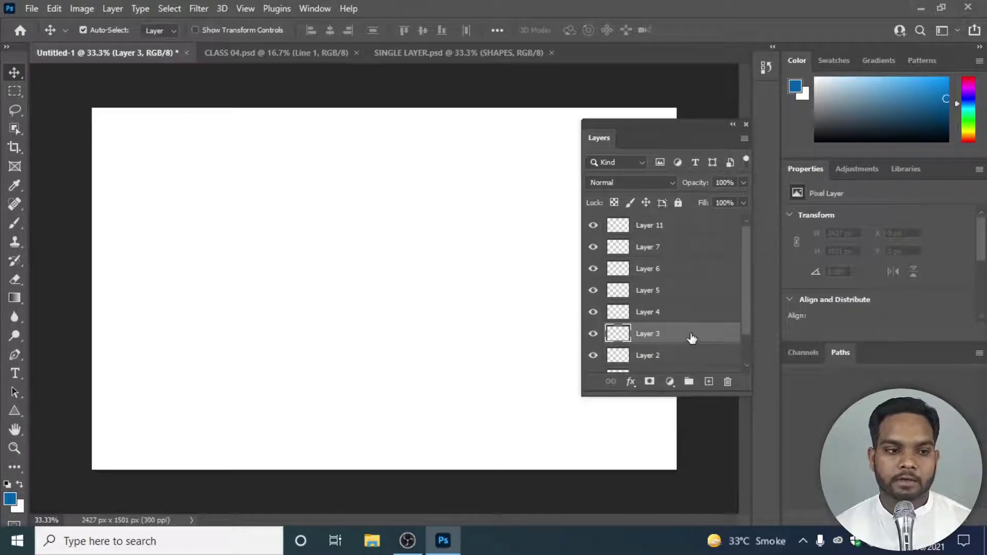
# Group all layers from Layer 11 down to Layer 1, keeping Background outside the group.
pyautogui.scroll(-1, 694, 338)
pyautogui.click(678, 266)
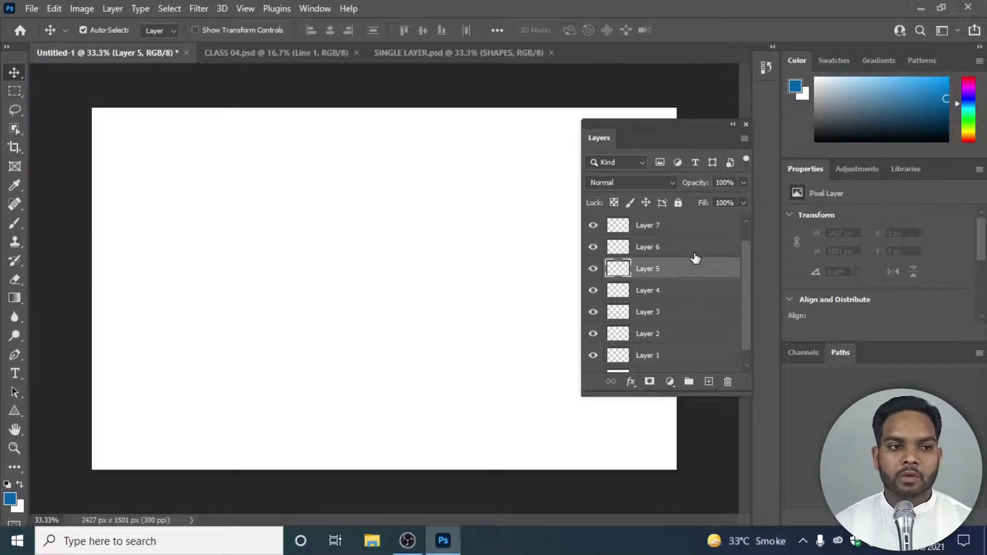
pyautogui.scroll(-1, 695, 258)
pyautogui.scroll(3, 695, 258)
pyautogui.scroll(-1, 695, 258)
pyautogui.scroll(1, 672, 241)
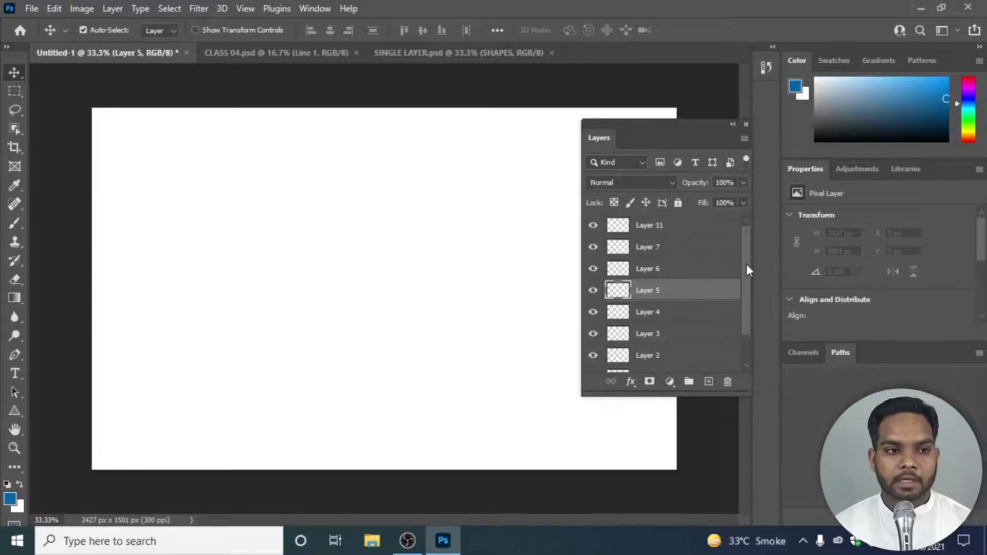
pyautogui.click(656, 227)
pyautogui.moveTo(748, 280); pyautogui.dragTo(746, 322)
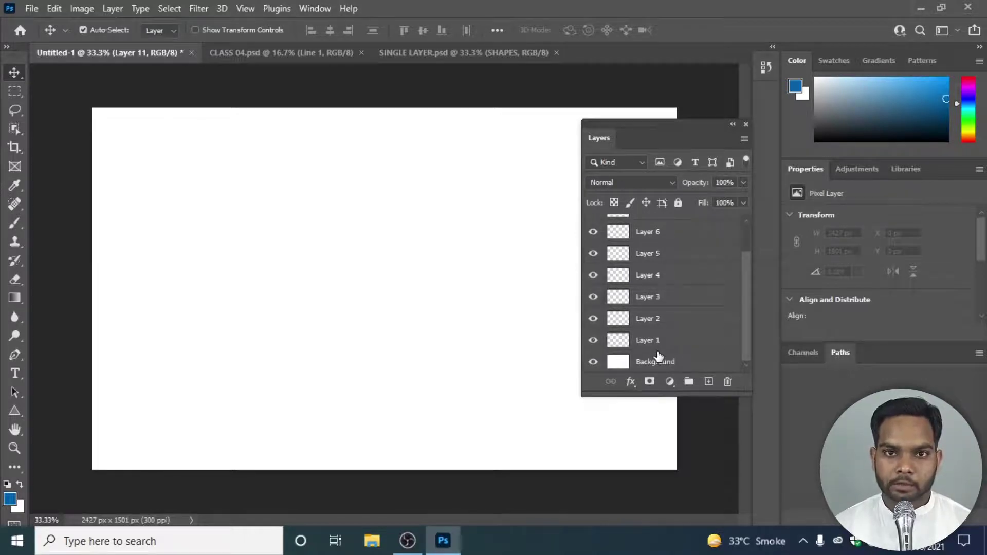
pyautogui.moveTo(747, 301); pyautogui.dragTo(747, 233)
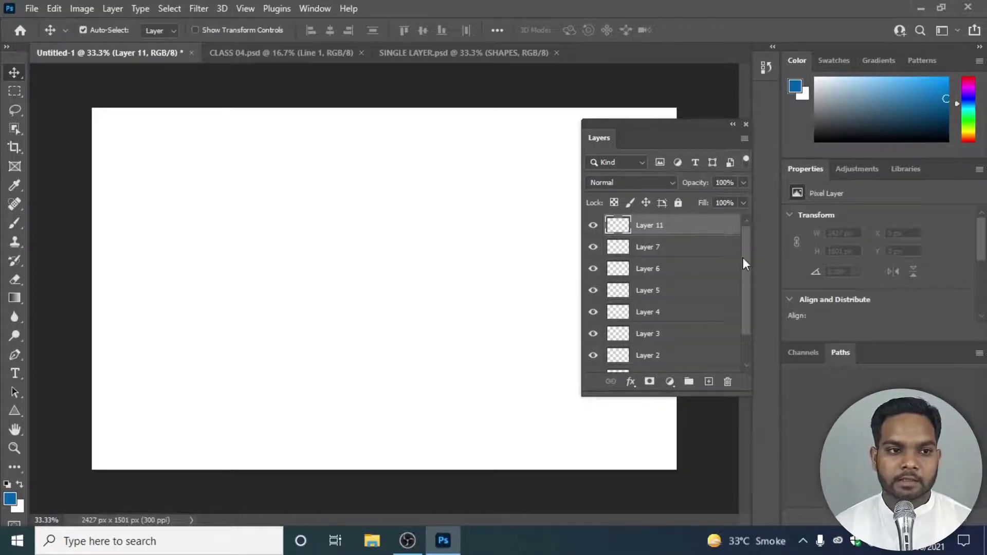
pyautogui.moveTo(747, 256); pyautogui.dragTo(747, 297)
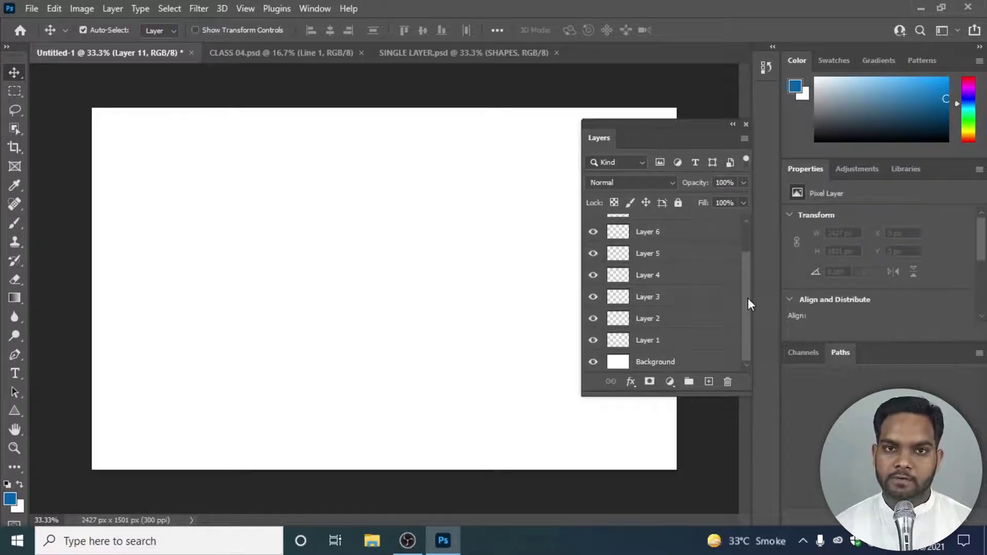
pyautogui.keyDown('shift'); pyautogui.click(670, 345); pyautogui.keyUp('shift')
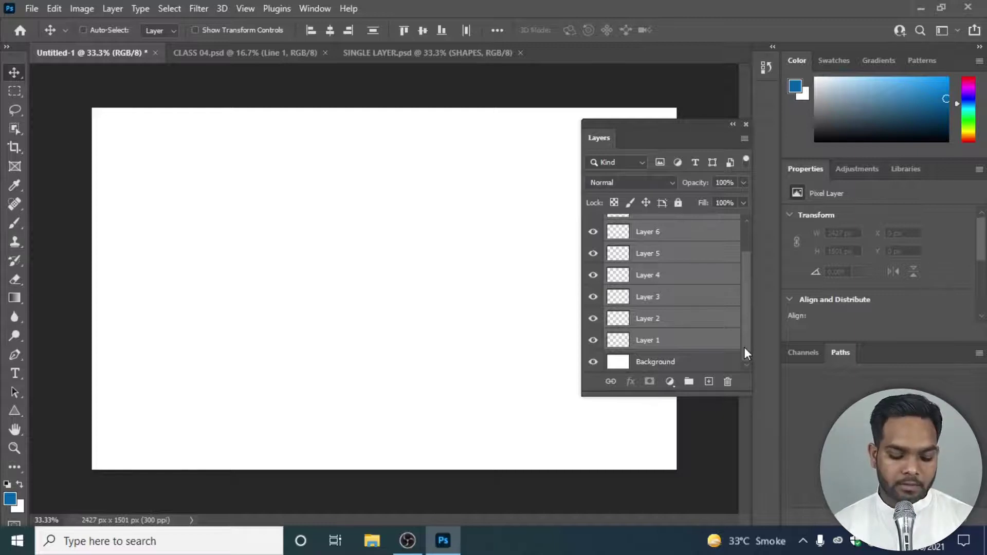
pyautogui.hotkey('ctrl', 'g')
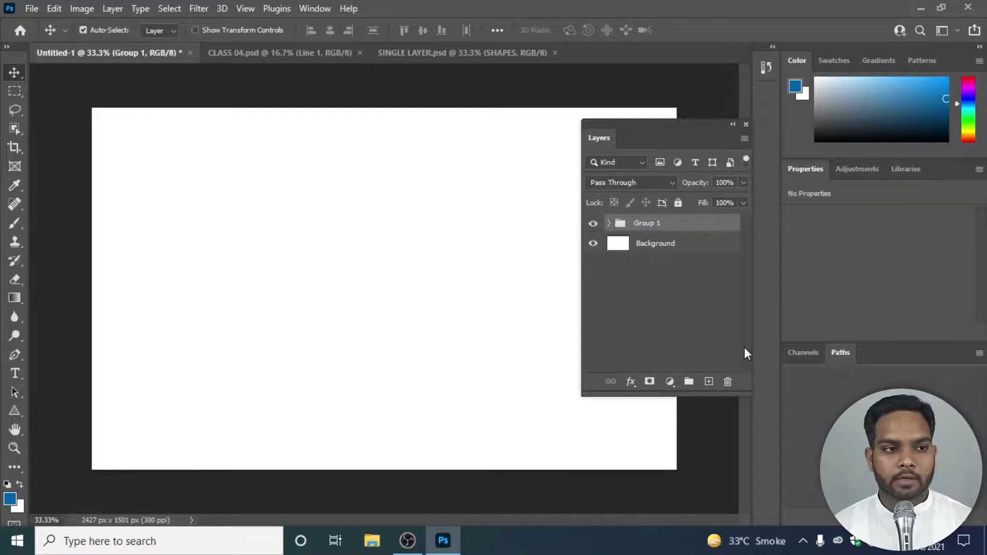
# Expand Group 1 and ungroup it so Layers 11 through 1 sit directly in the layer stack.
pyautogui.click(609, 224)
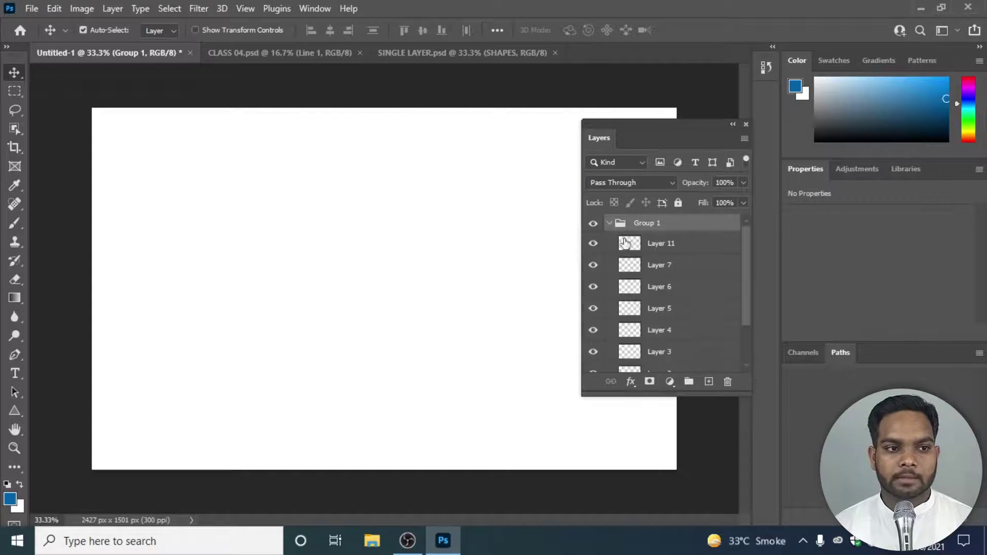
pyautogui.moveTo(743, 236)
pyautogui.mouseDown()
pyautogui.moveTo(743, 300)
pyautogui.moveTo(747, 228)
pyautogui.mouseUp()
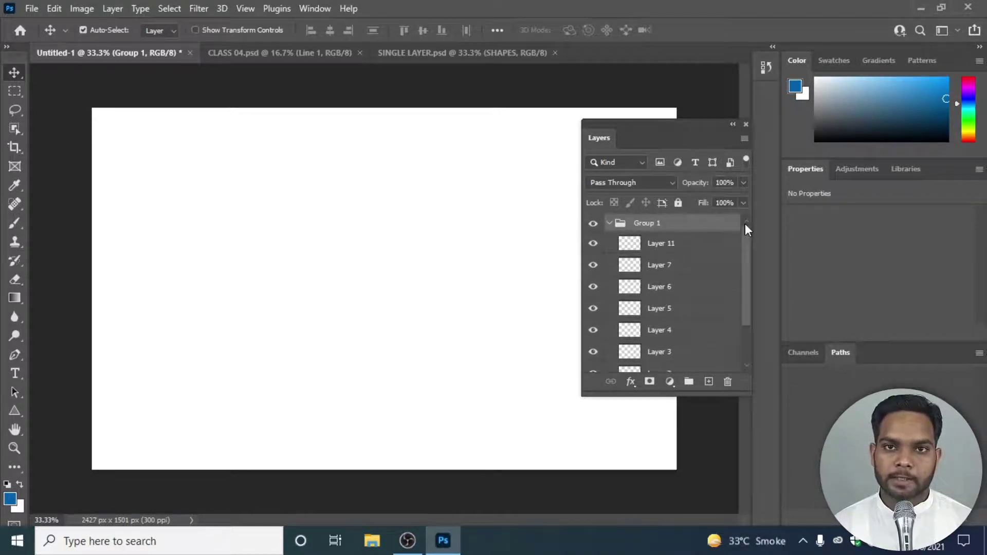
pyautogui.hotkey('ctrl', 'shift', 'g')
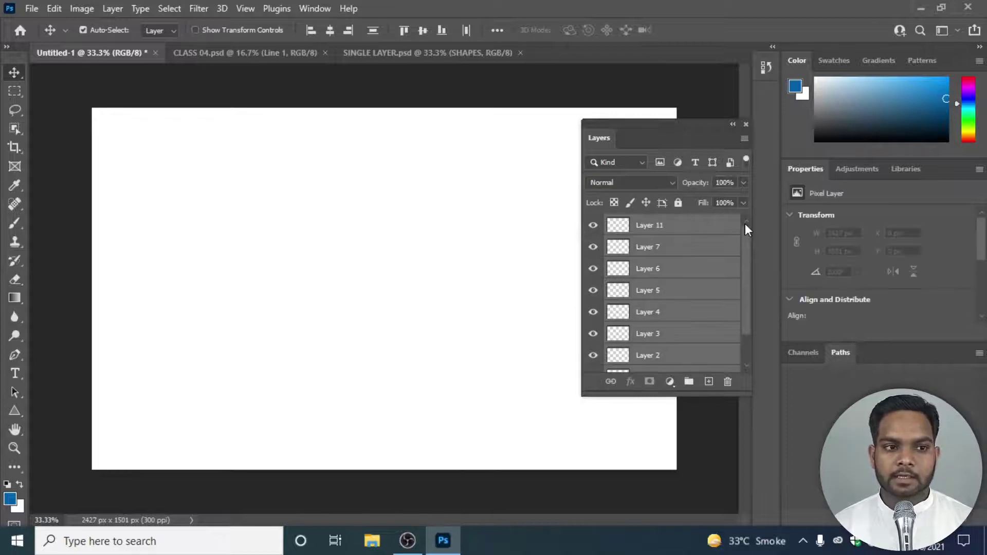
pyautogui.scroll(-1, 676, 256)
pyautogui.scroll(1, 678, 259)
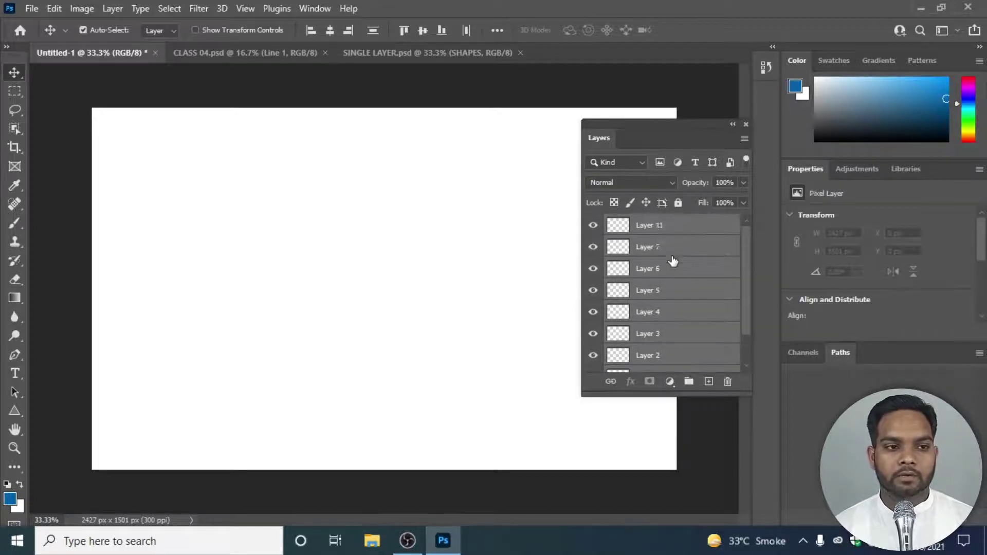
# Try grouping the selected layers from Layer 11 down to Layer 1 again, and expand the group.
pyautogui.moveTo(652, 229); pyautogui.dragTo(688, 382)
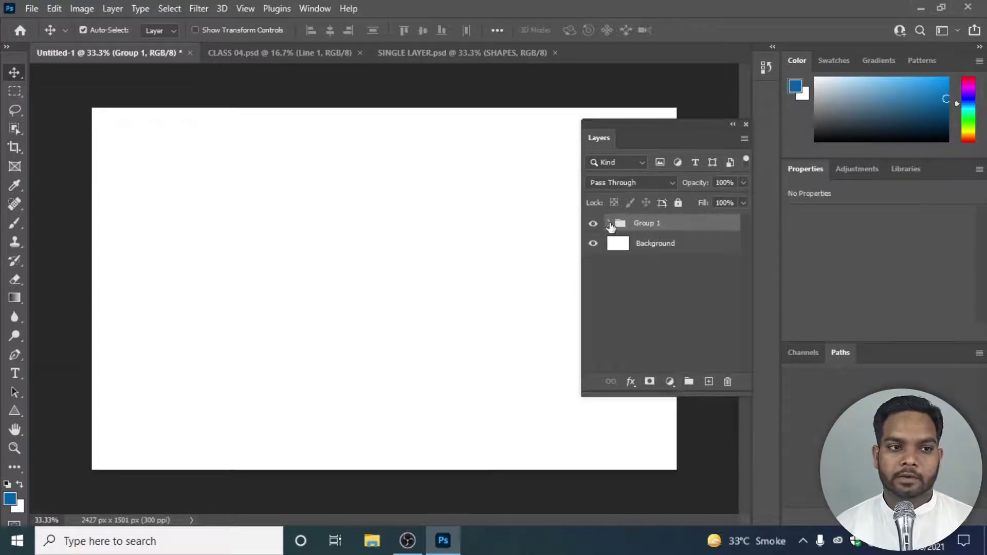
pyautogui.click(609, 224)
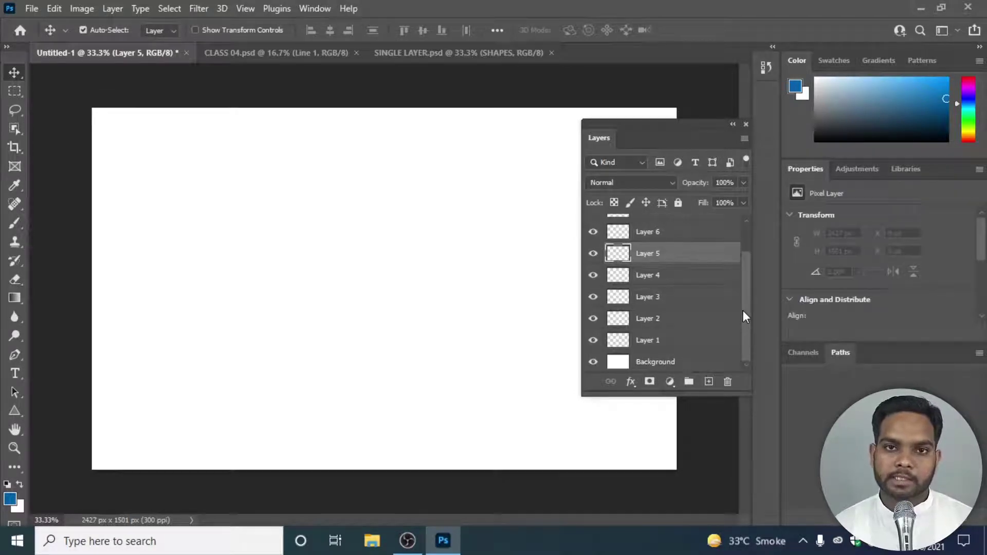
# Create a new empty group above Layer 5 and move it to the top of the layer stack.
pyautogui.click(688, 381)
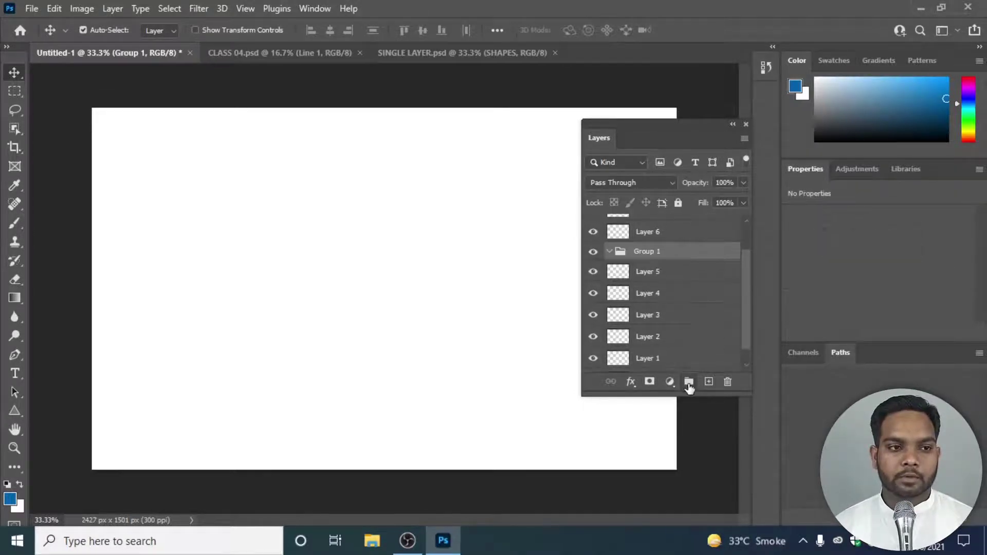
pyautogui.scroll(2, 747, 303)
pyautogui.moveTo(661, 286); pyautogui.dragTo(650, 219)
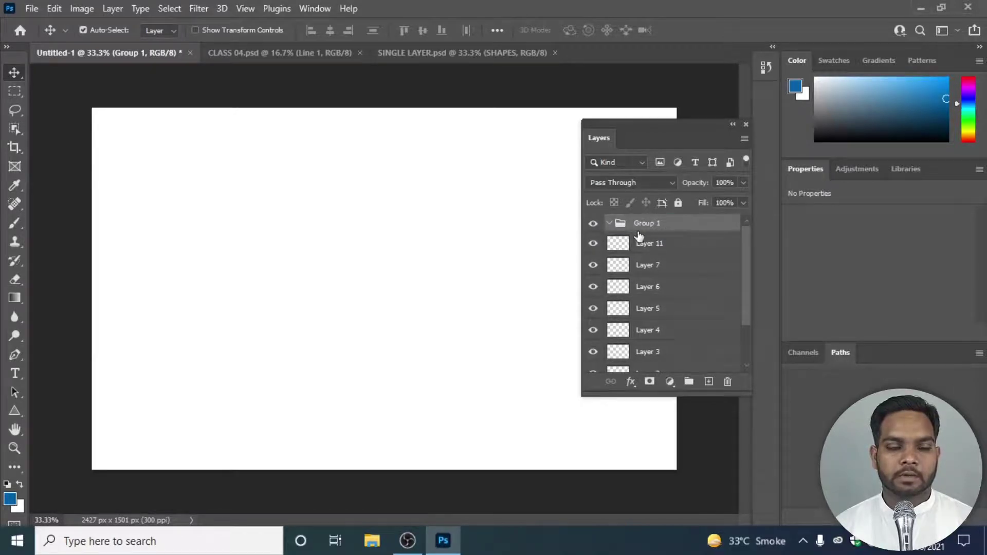
# Select all layers from Layer 11 down to Layer 1 and move them into Group 1.
pyautogui.click(664, 247)
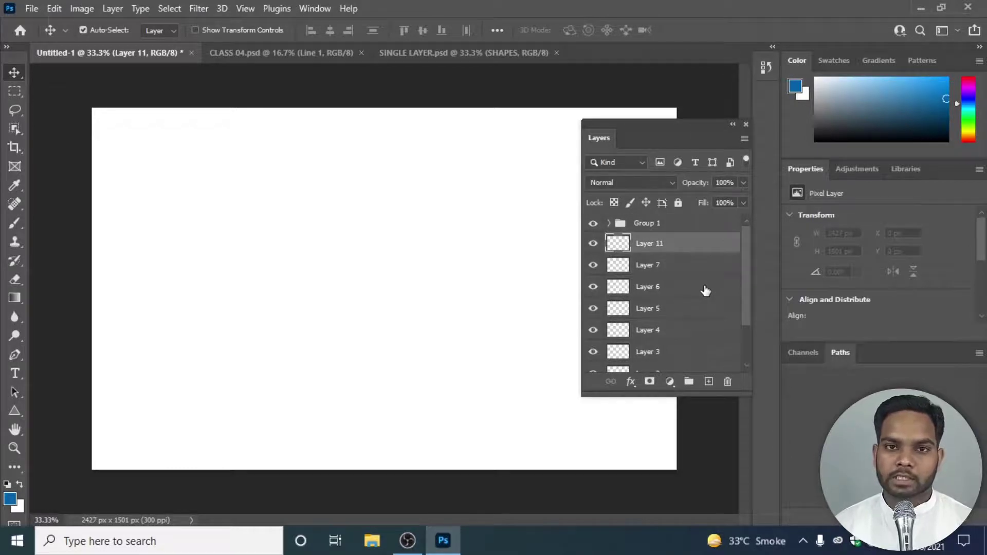
pyautogui.scroll(-3, 664, 324)
pyautogui.keyDown('shift'); pyautogui.click(655, 345); pyautogui.keyUp('shift')
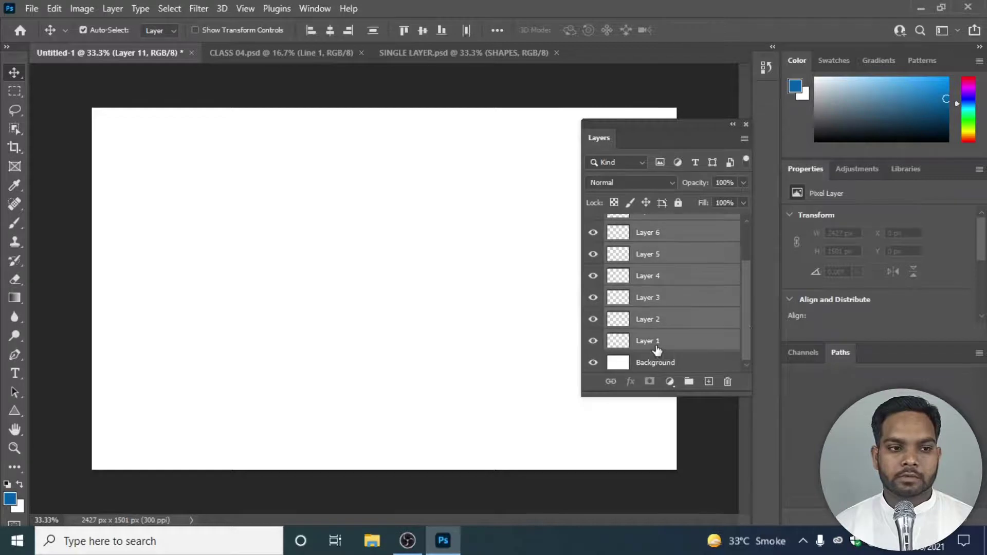
pyautogui.moveTo(748, 326); pyautogui.dragTo(751, 257)
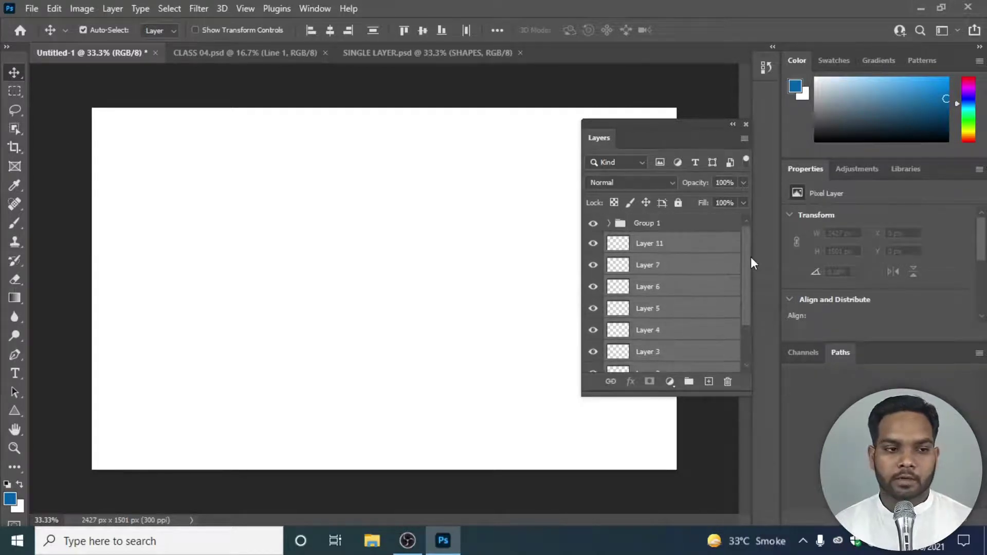
pyautogui.moveTo(660, 252); pyautogui.dragTo(656, 224)
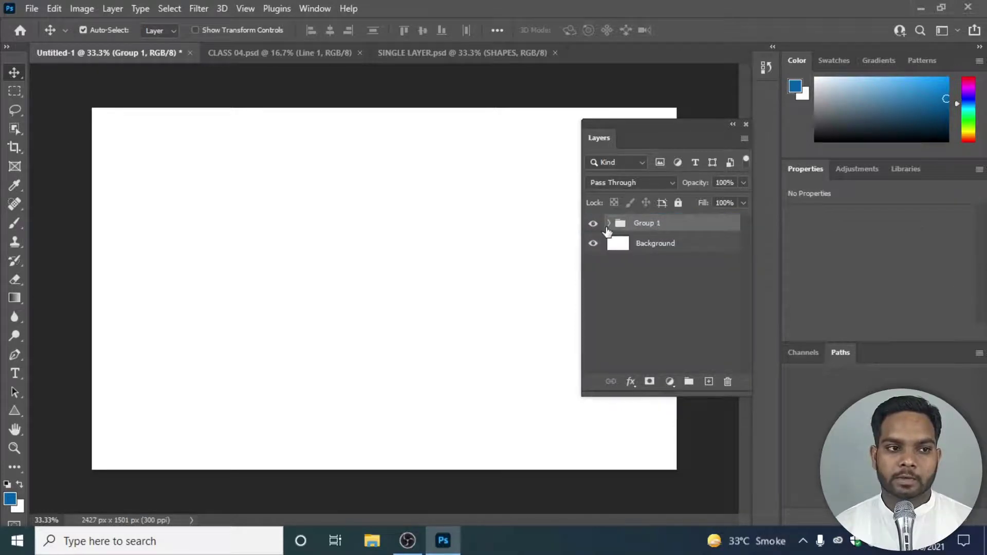
# Expand Group 1 to review its layers, collapse it and toggle the group's visibility.
pyautogui.click(609, 224)
pyautogui.scroll(-3, 667, 282)
pyautogui.scroll(3, 685, 326)
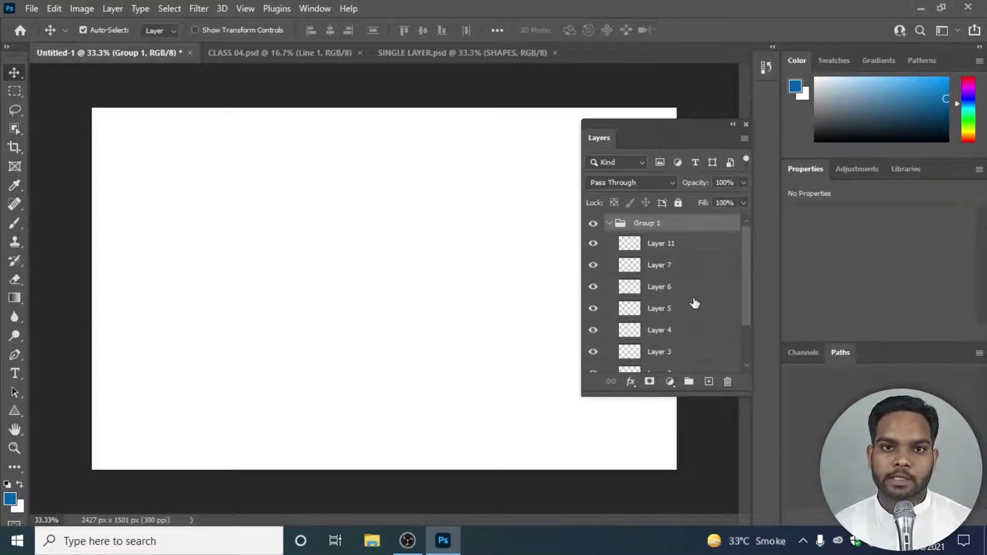
pyautogui.click(609, 223)
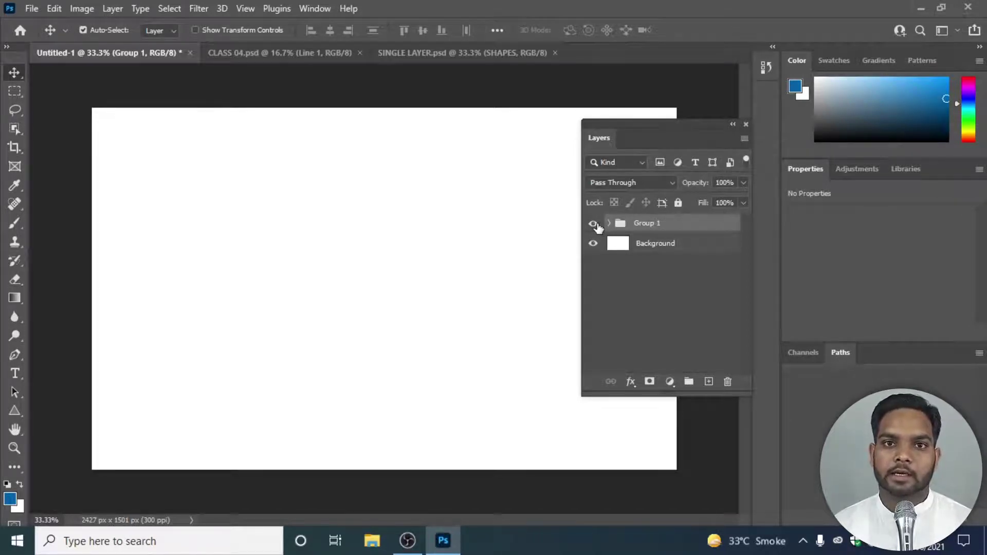
pyautogui.click(594, 225)
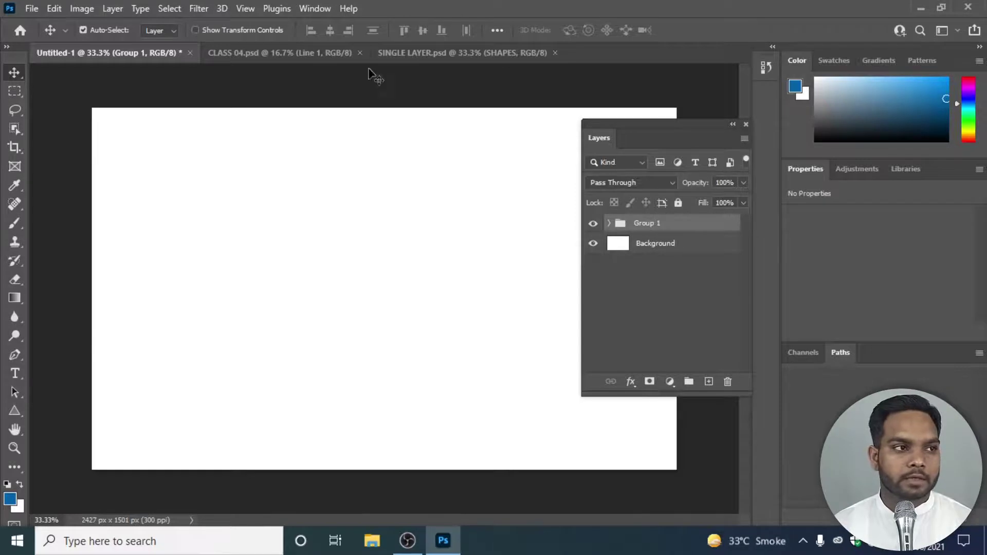
# Switch to CLASS 04.psd, move the layer list higher and make it taller to fit every layer.
pyautogui.click(295, 54)
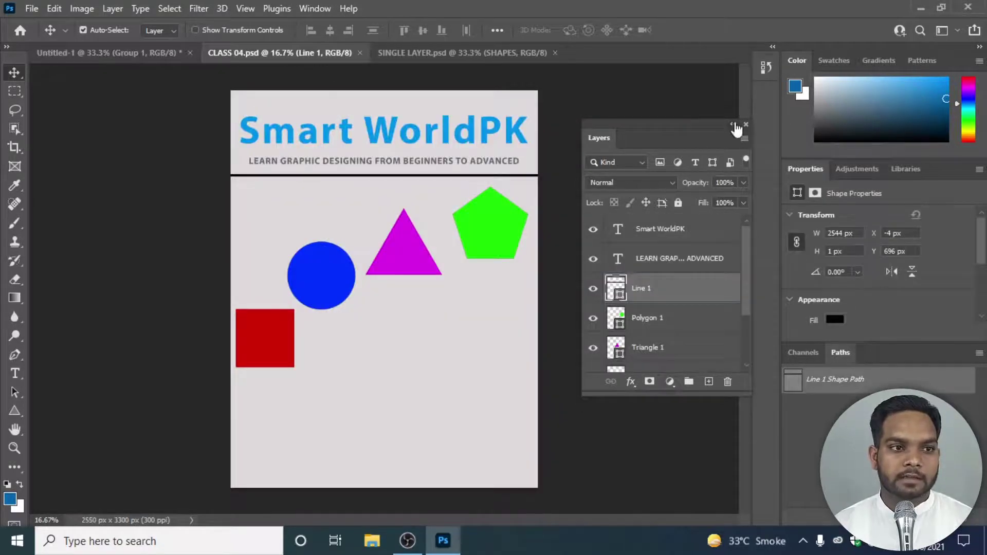
pyautogui.click(732, 124)
pyautogui.moveTo(619, 125); pyautogui.dragTo(681, 108)
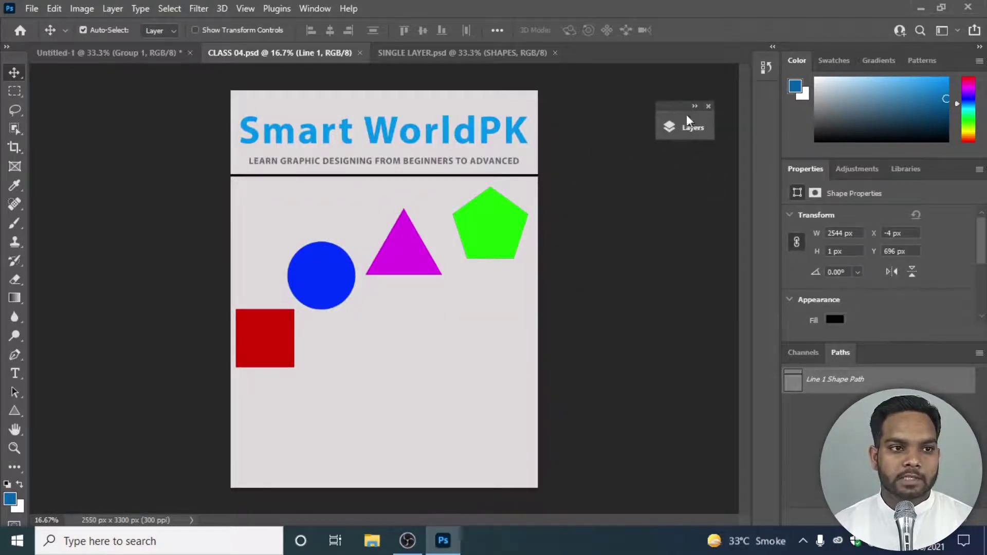
pyautogui.click(686, 131)
pyautogui.click(549, 135)
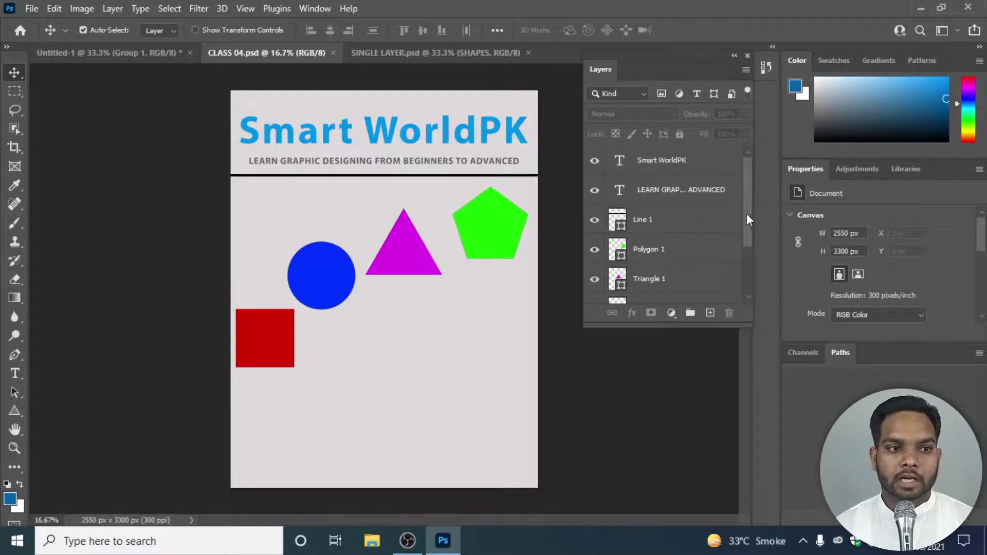
pyautogui.moveTo(743, 183)
pyautogui.mouseDown()
pyautogui.moveTo(743, 231)
pyautogui.moveTo(747, 192)
pyautogui.mouseUp()
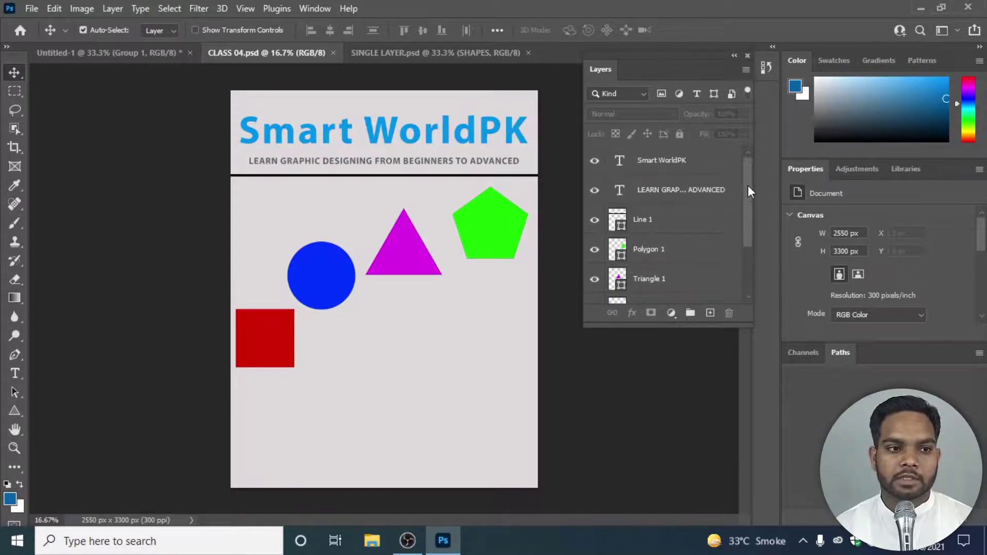
pyautogui.moveTo(711, 325); pyautogui.dragTo(711, 446)
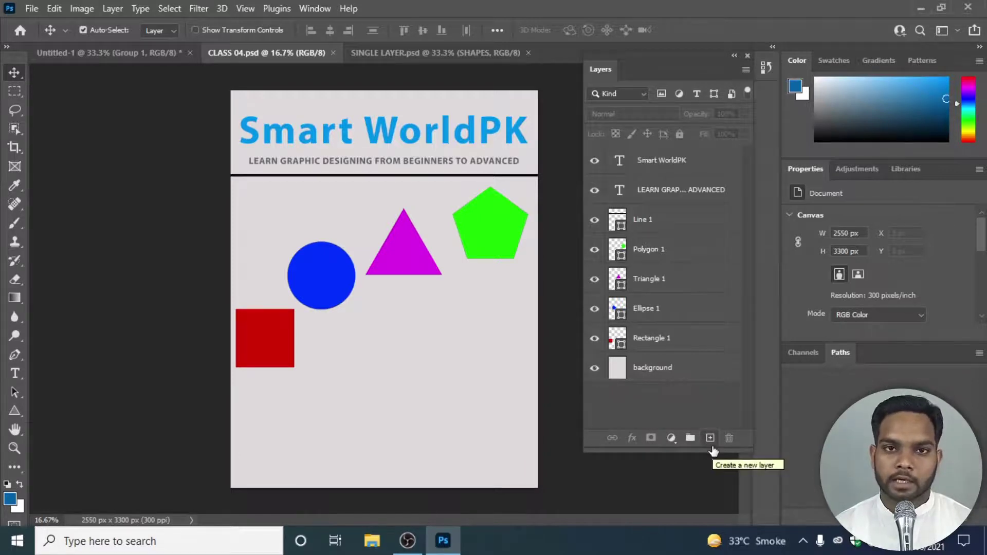
# Try moving the Smart WorldPK text below the shapes to about Y 2342 px, and undo the move.
pyautogui.click(648, 165)
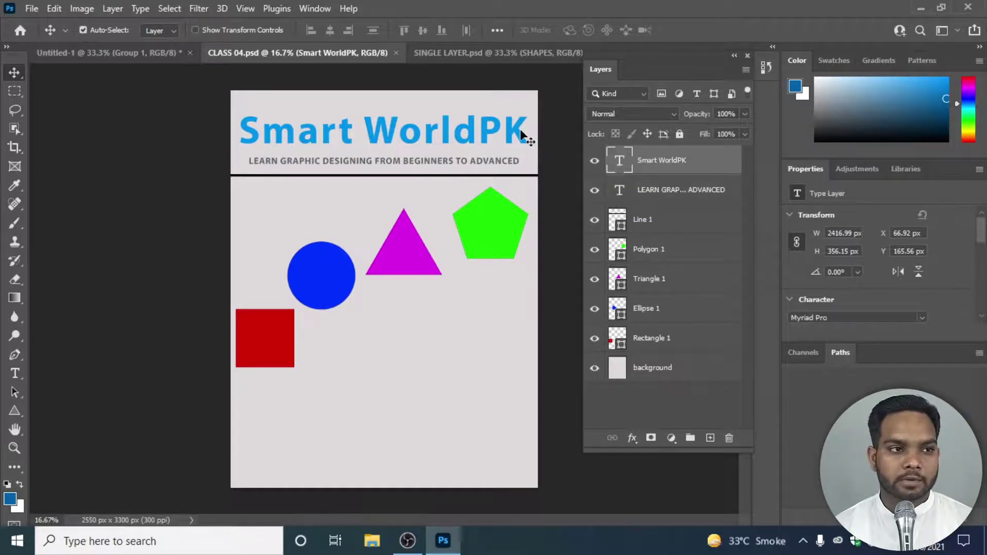
pyautogui.moveTo(535, 148); pyautogui.dragTo(518, 392)
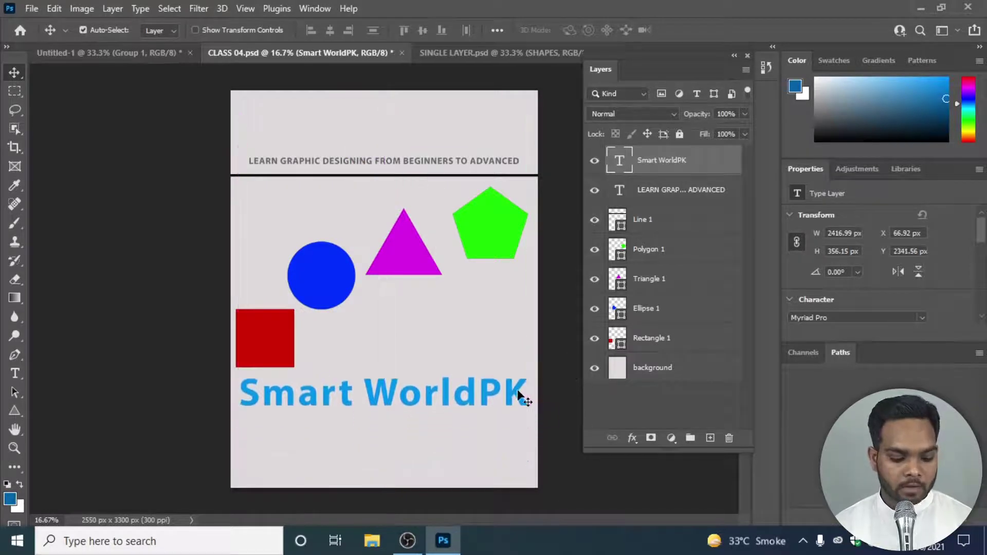
pyautogui.hotkey('ctrl', 'z')
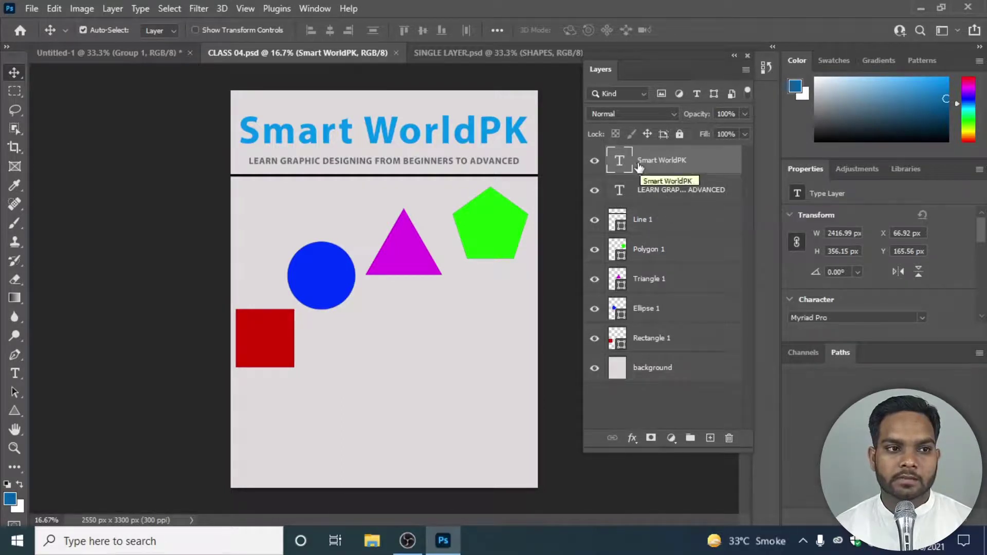
# Try moving the tagline text behind the Smart WorldPK heading to about X 218, Y 289 px, inspect the overlap and undo the move.
pyautogui.click(662, 194)
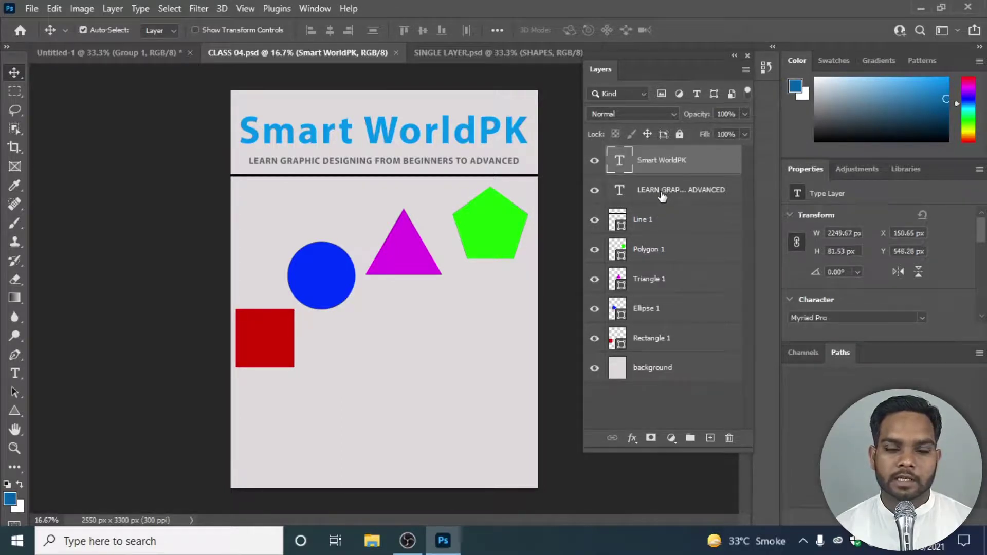
pyautogui.moveTo(507, 163); pyautogui.dragTo(509, 132)
pyautogui.scroll(3, 524, 129)
pyautogui.scroll(6, 524, 128)
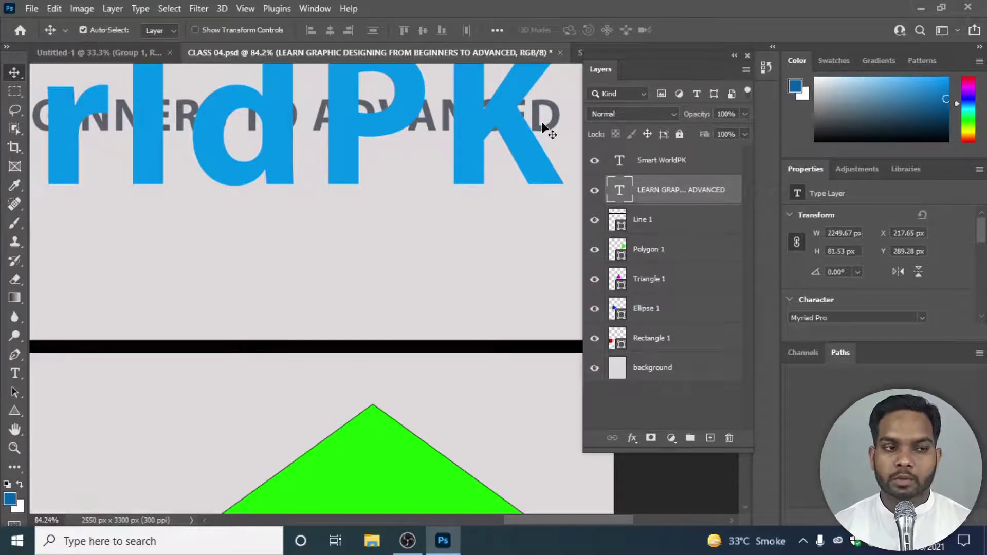
pyautogui.scroll(-5, 543, 127)
pyautogui.hotkey('ctrl', 'z')
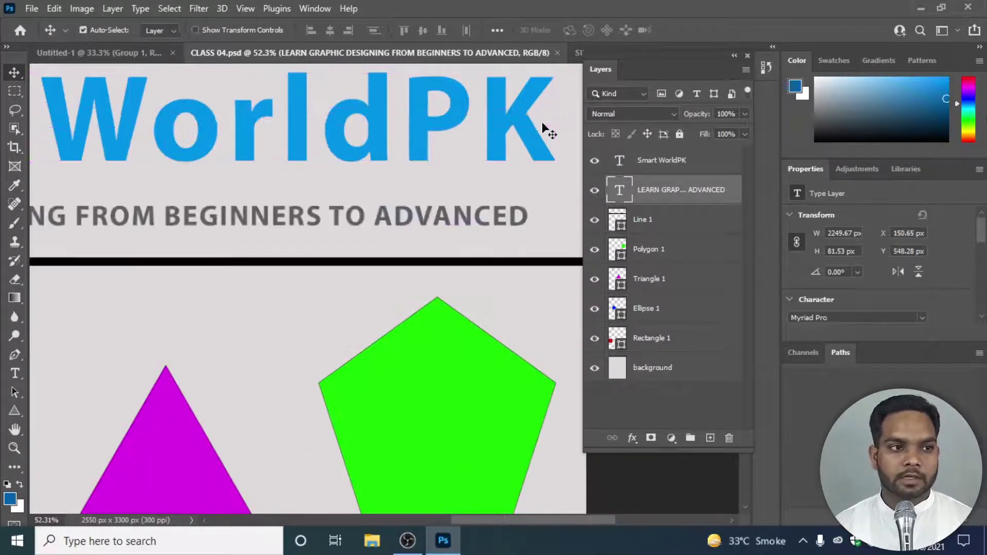
pyautogui.scroll(-3, 558, 284)
pyautogui.scroll(-1, 560, 285)
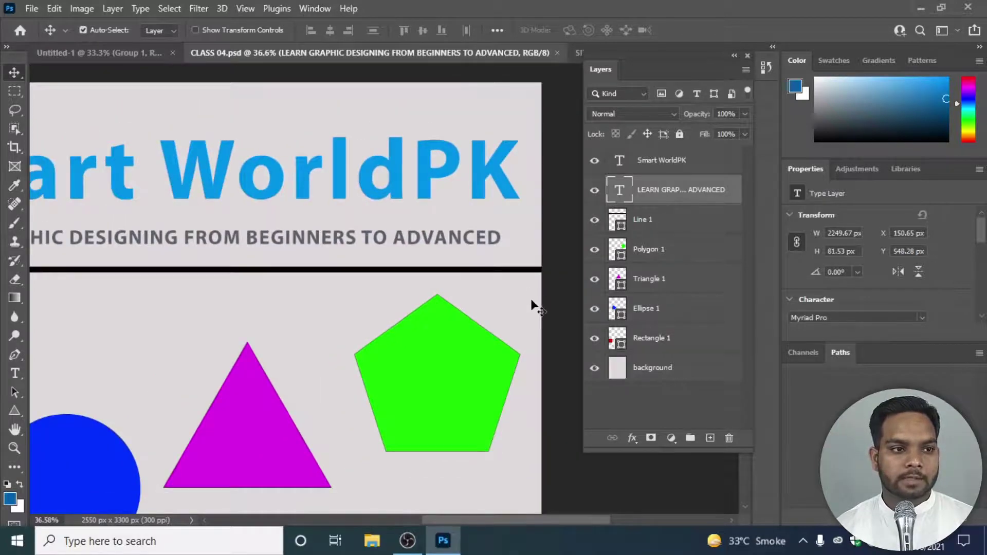
# Move the black line up behind the heading and back down to just below the tagline, at about X 33, Y 643 px.
pyautogui.click(534, 280)
pyautogui.scroll(-2, 560, 292)
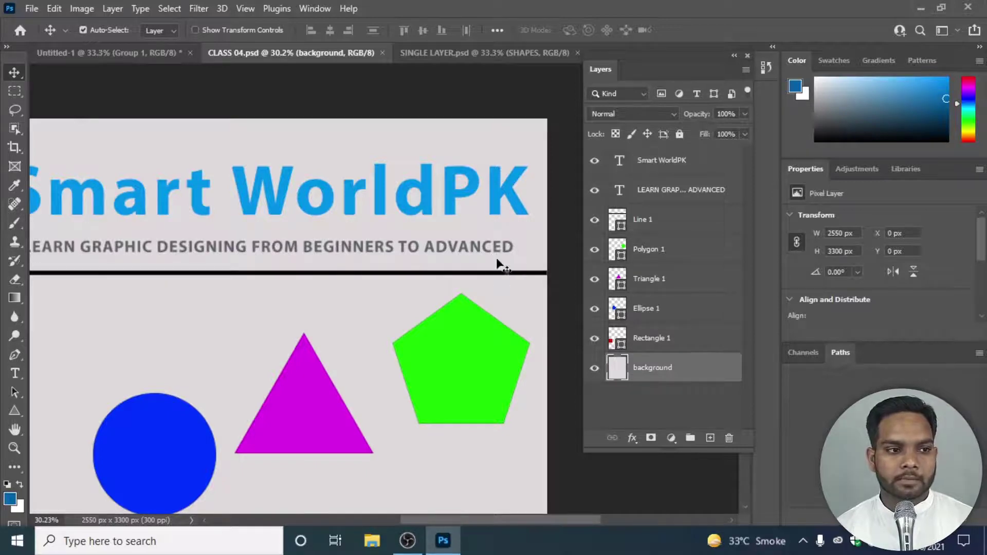
pyautogui.moveTo(497, 274); pyautogui.dragTo(506, 200)
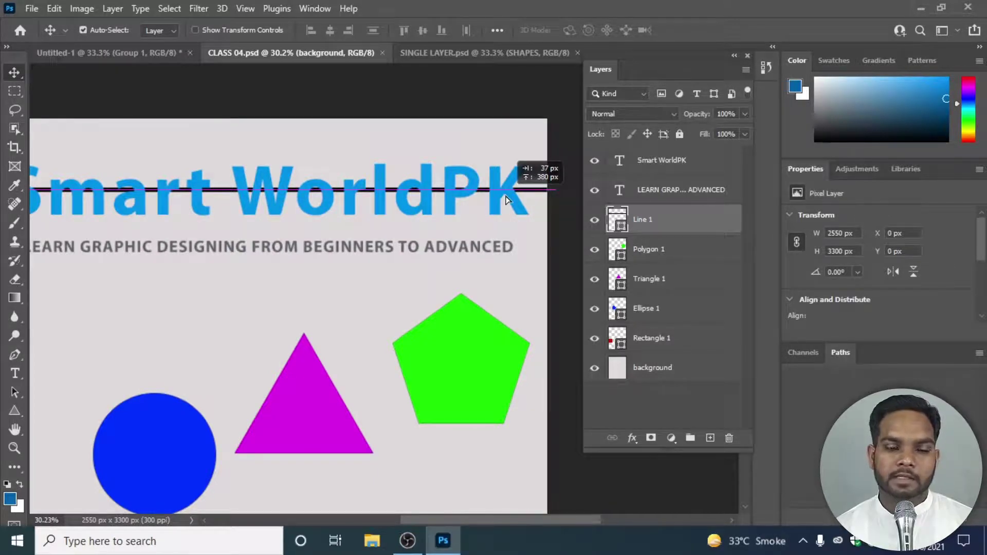
pyautogui.moveTo(505, 199); pyautogui.dragTo(507, 270)
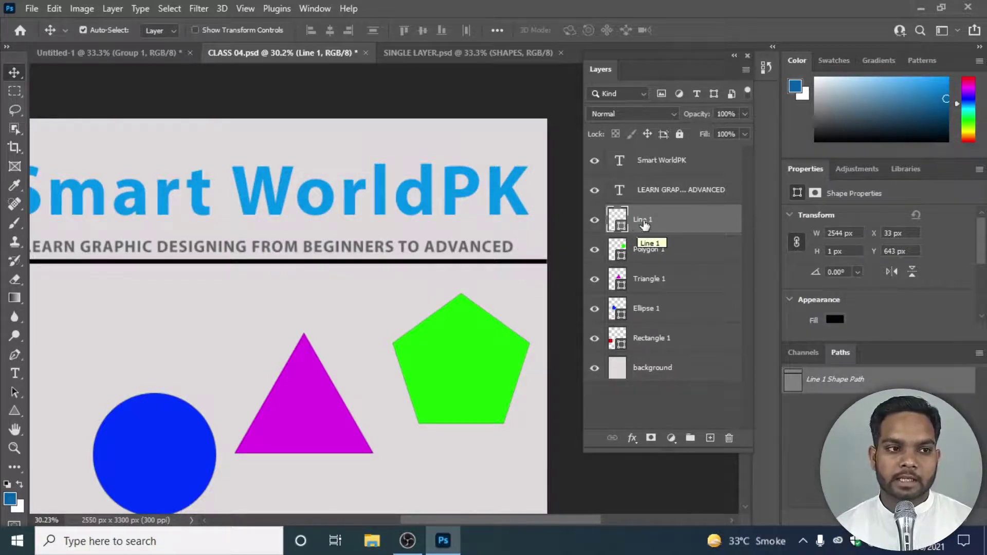
# Try placing Line 1 above both text layers in the stack and moving the line over the Smart WorldPK heading.
pyautogui.moveTo(643, 219); pyautogui.dragTo(631, 170)
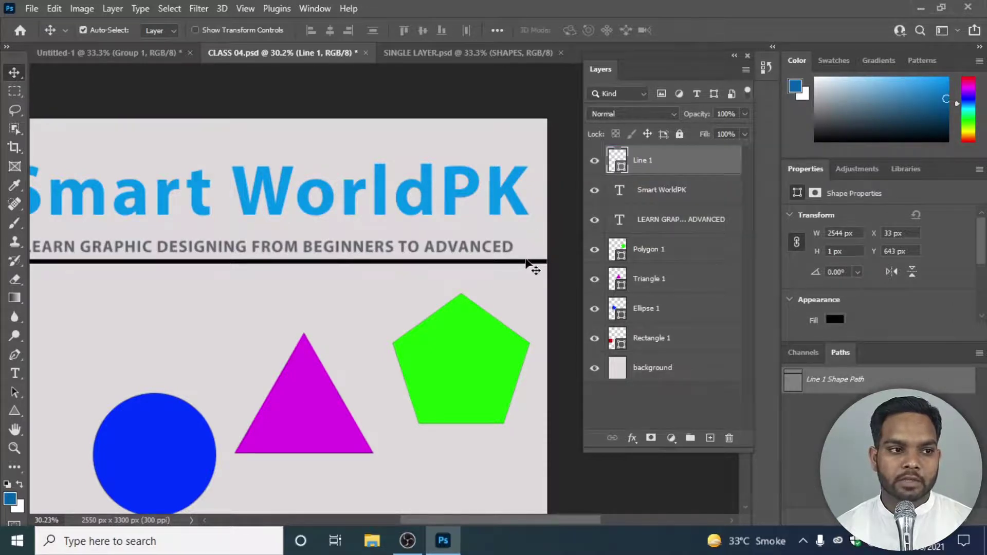
pyautogui.moveTo(531, 261); pyautogui.dragTo(531, 194)
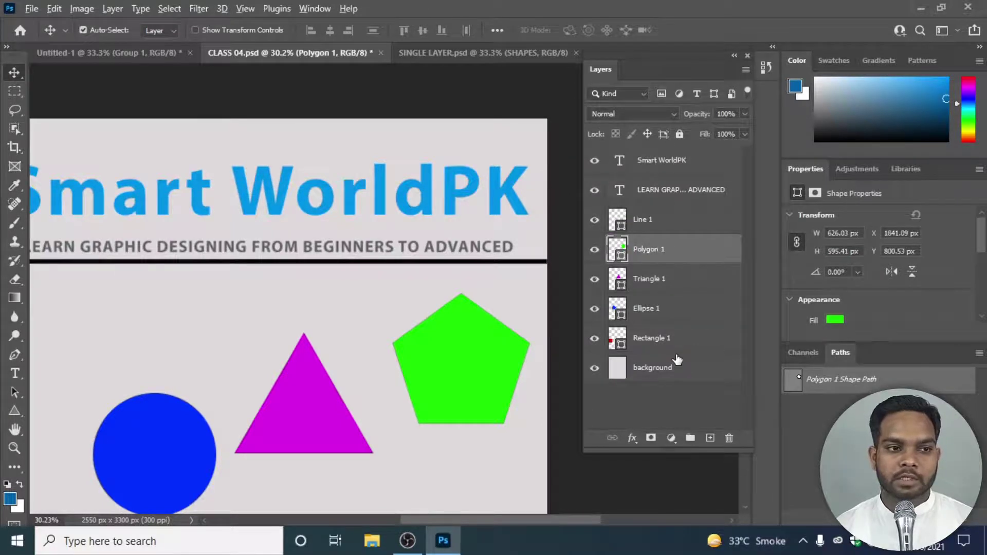
# Move the green pentagon toward the page's upper-right edge, to about X 1923, Y 695 px.
pyautogui.scroll(-4, 676, 359)
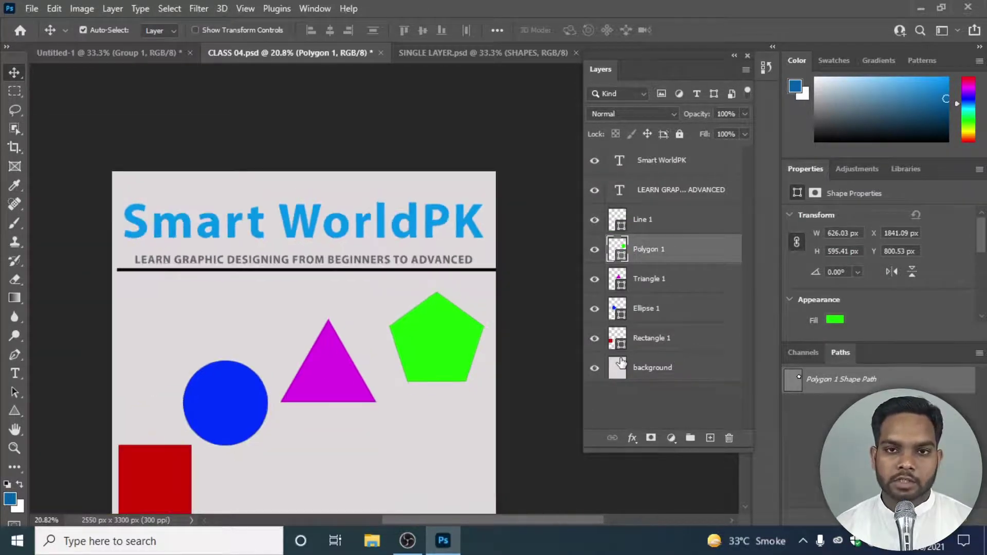
pyautogui.scroll(-6, 584, 341)
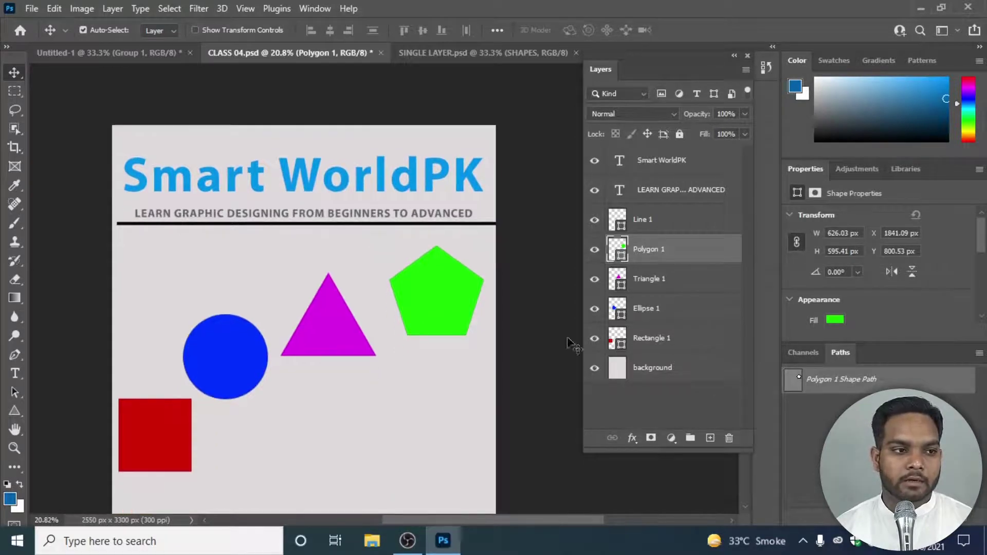
pyautogui.moveTo(440, 292); pyautogui.dragTo(461, 269)
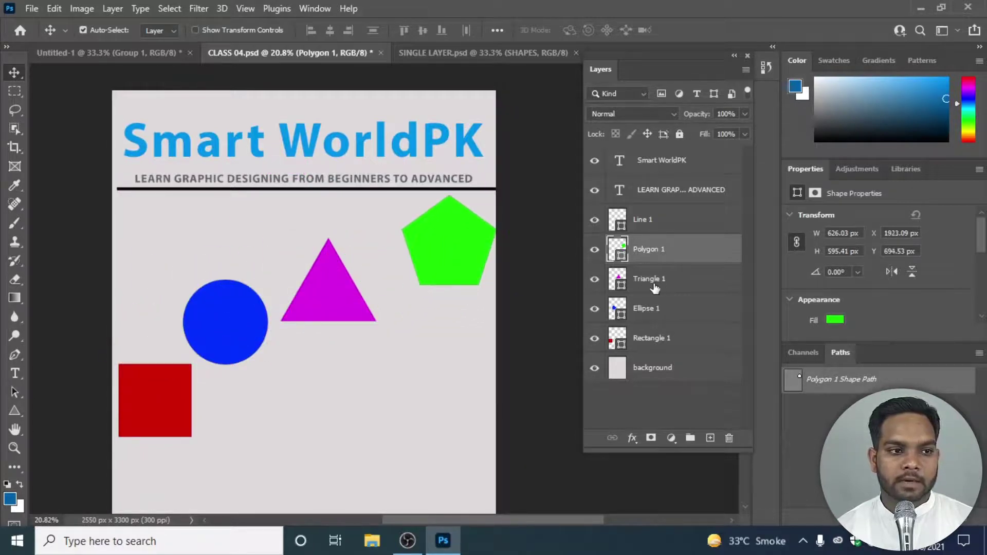
# Move the purple triangle partly behind the pentagon, to about X 1666, Y 893 px, and the blue circle behind the triangle, to about X 1423 px.
pyautogui.click(340, 309)
pyautogui.moveTo(339, 311); pyautogui.dragTo(422, 298)
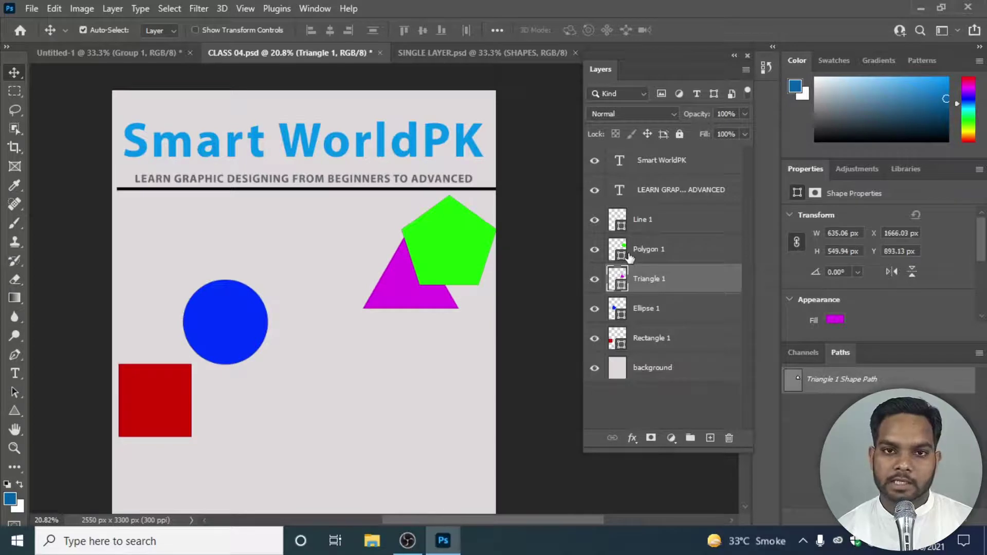
pyautogui.click(647, 314)
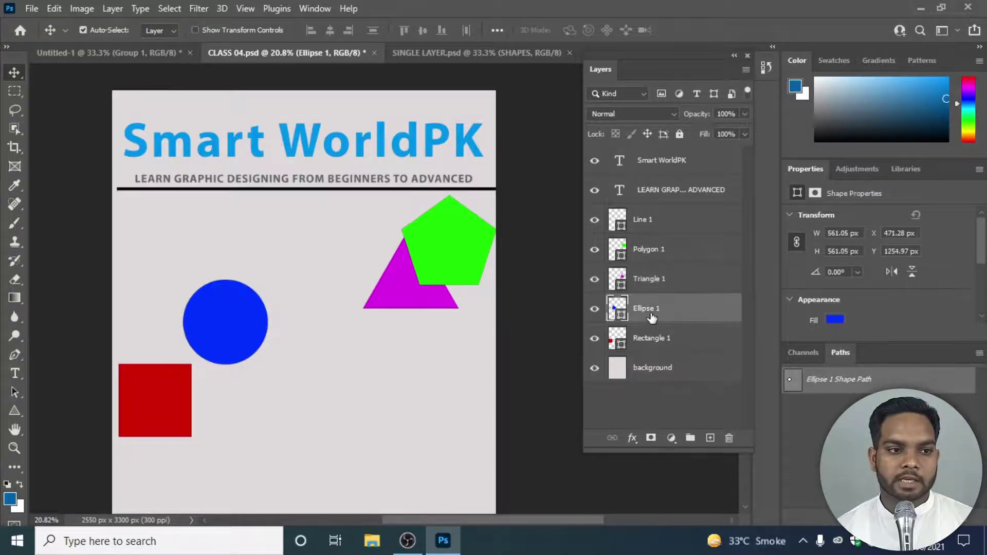
pyautogui.moveTo(225, 348); pyautogui.dragTo(368, 348)
# Check the triangle, pentagon and circle layers by selecting each shape, and move the red square partly behind the circle, to about X 1275, Y 1673 px.
pyautogui.click(425, 303)
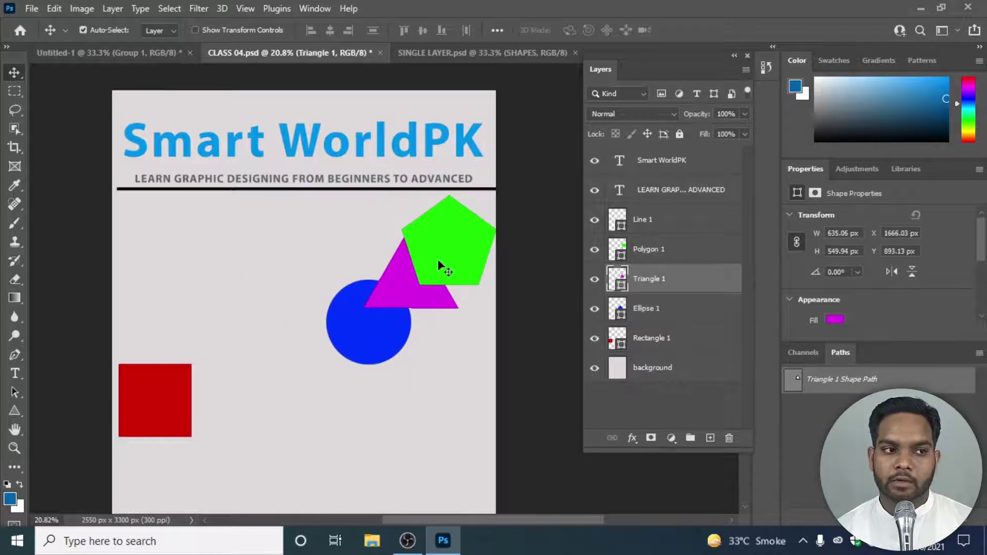
pyautogui.click(439, 263)
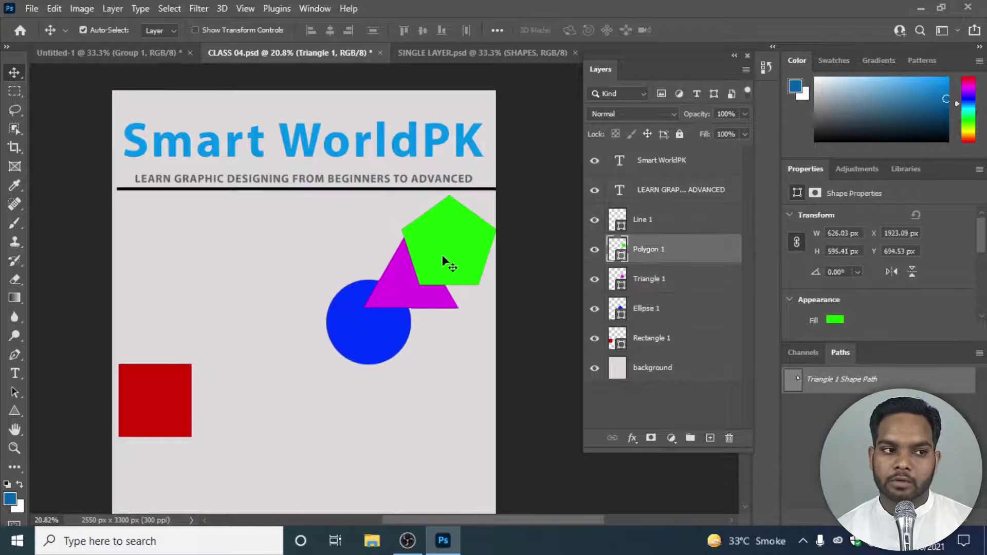
pyautogui.click(397, 328)
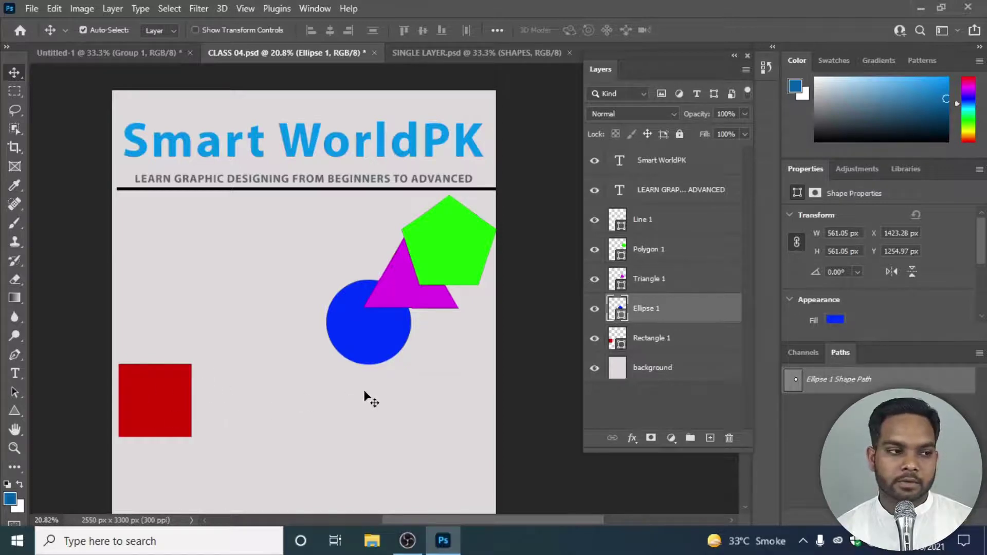
pyautogui.moveTo(144, 406); pyautogui.dragTo(338, 382)
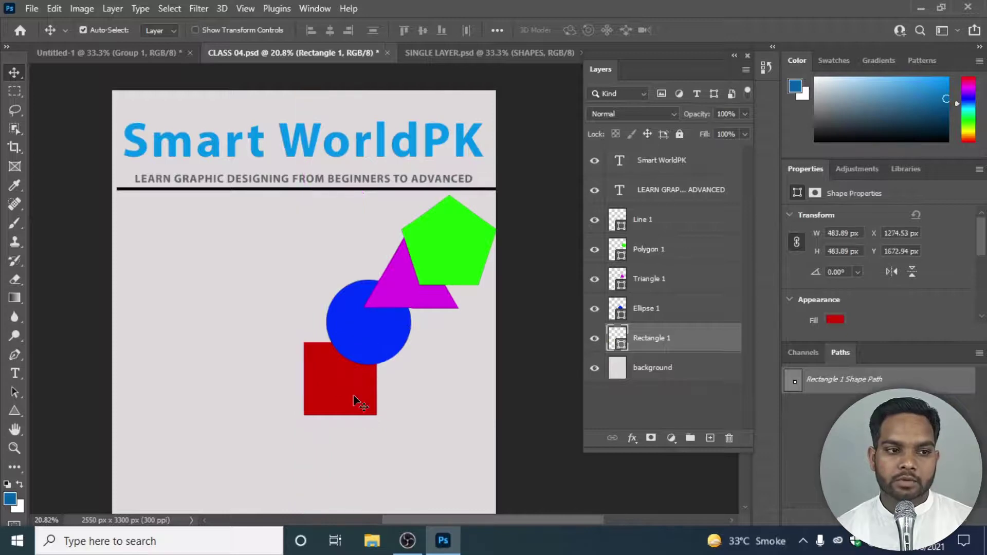